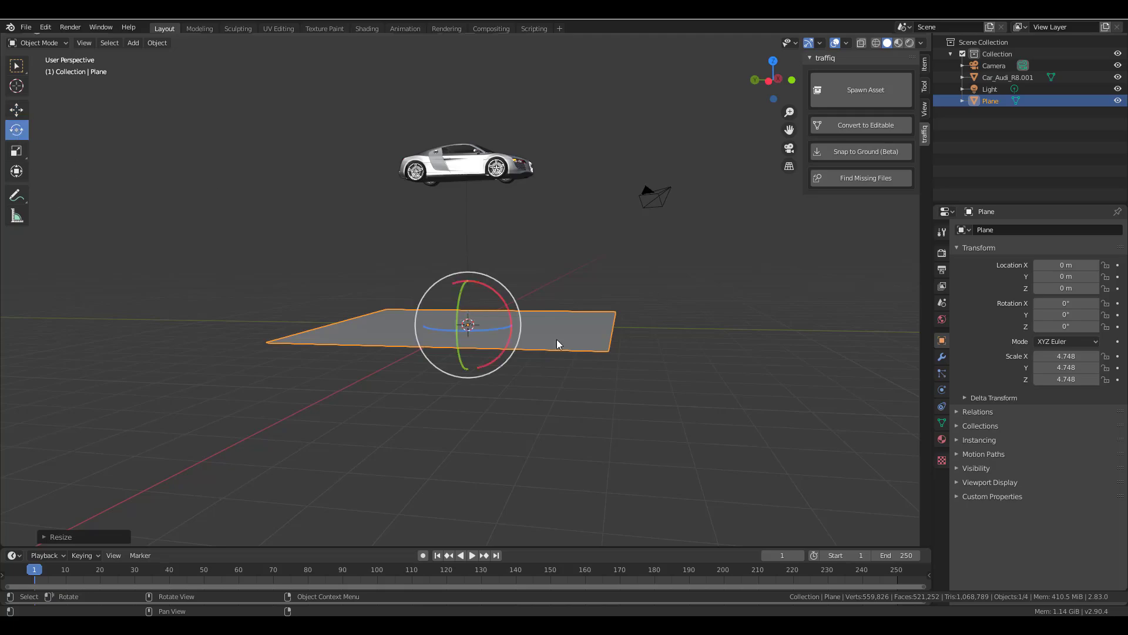
- Tilt the ground plane -20.5° about X and raise it vertically
key(x)
click(501, 307)
key(g)
key(z)
click(482, 222)
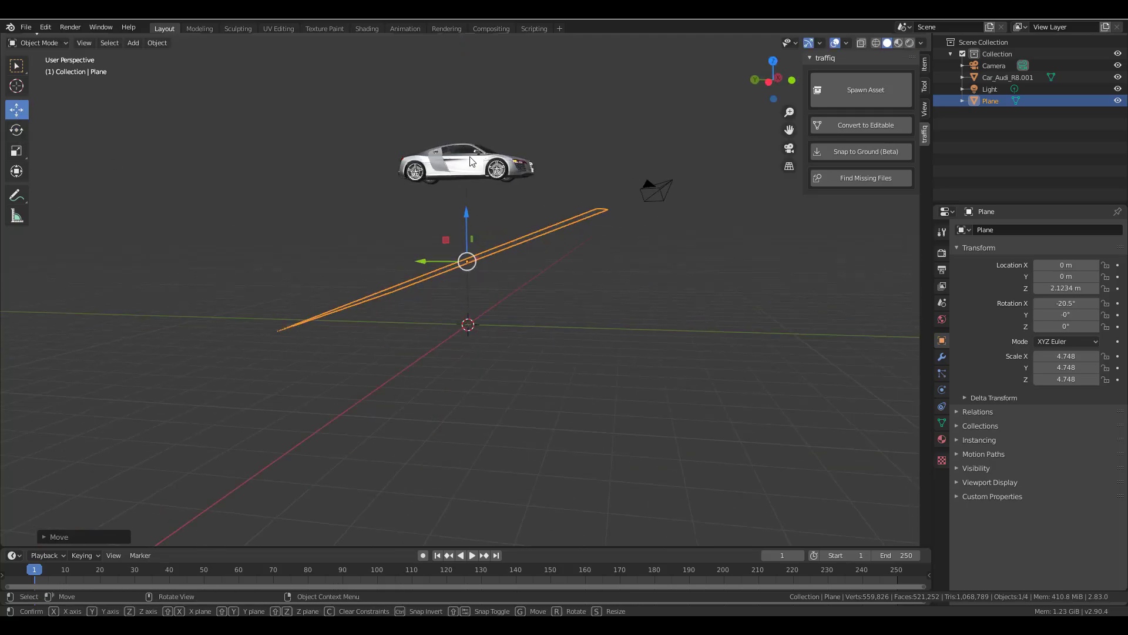
- Snap the Audi R8 onto the tilted plane with Snap to Ground, then undo it
click(464, 164)
click(866, 151)
scroll(404, 291, up, 5)
middle_drag(404, 290, 456, 330)
scroll(456, 330, down, 8)
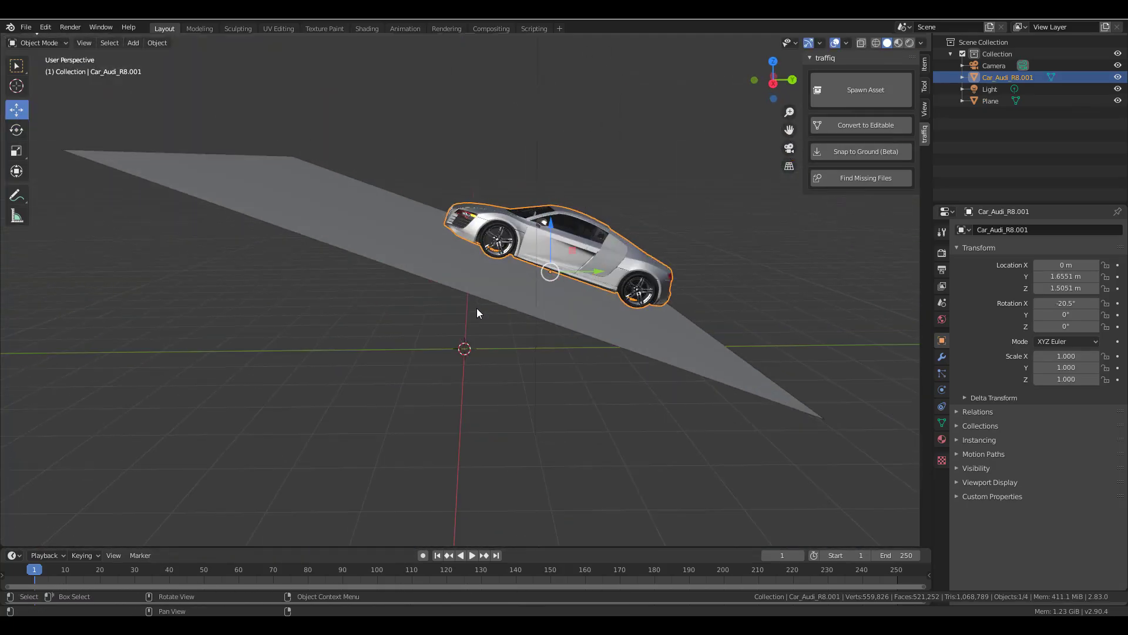
key(ctrl+z)
key(ctrl+z)
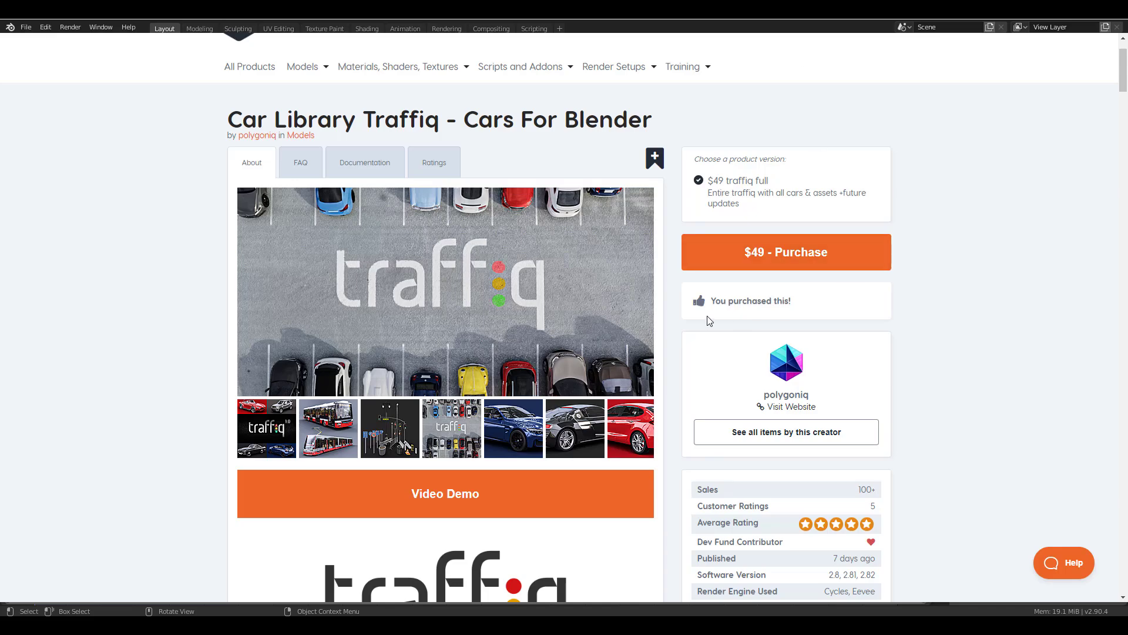
scroll(873, 208, down, 7)
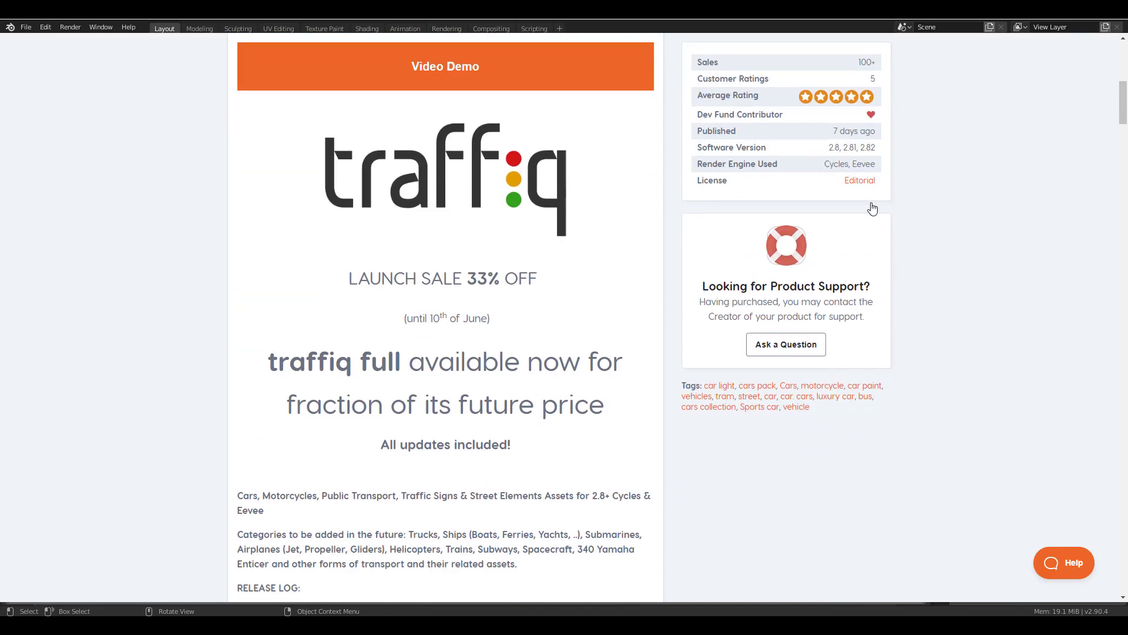
scroll(873, 208, down, 4)
scroll(872, 208, down, 4)
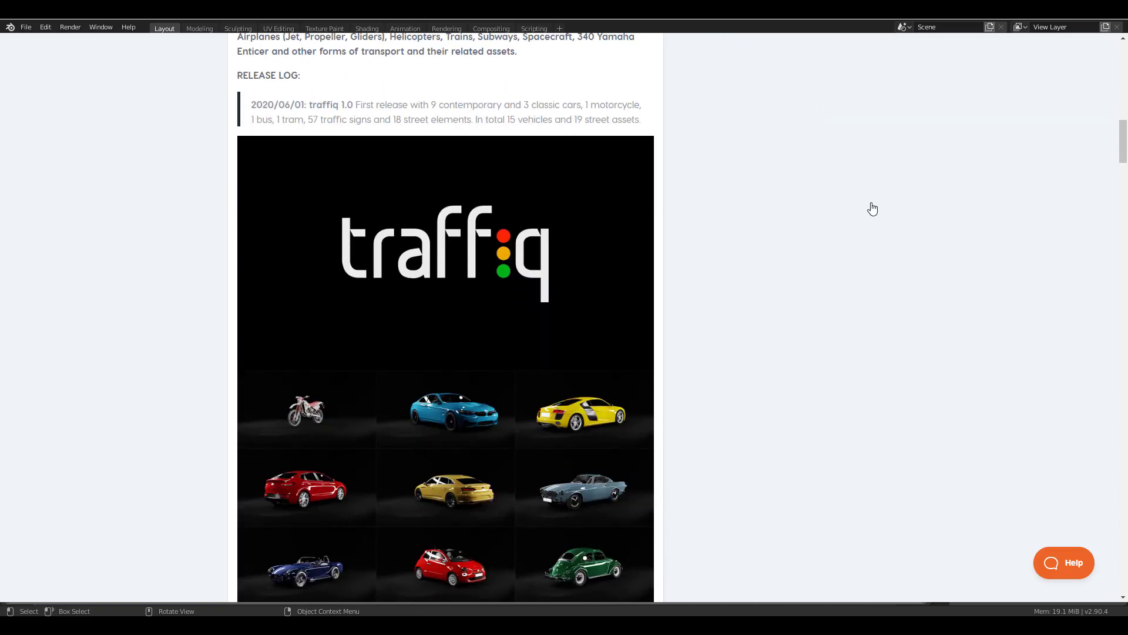
scroll(873, 208, down, 10)
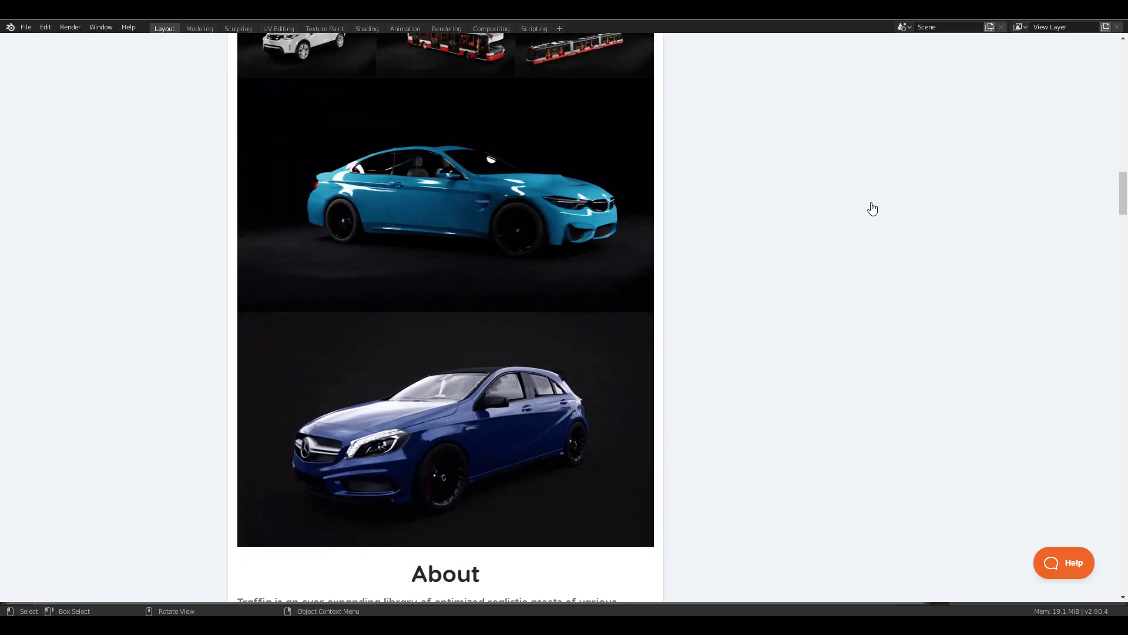
scroll(872, 208, down, 1)
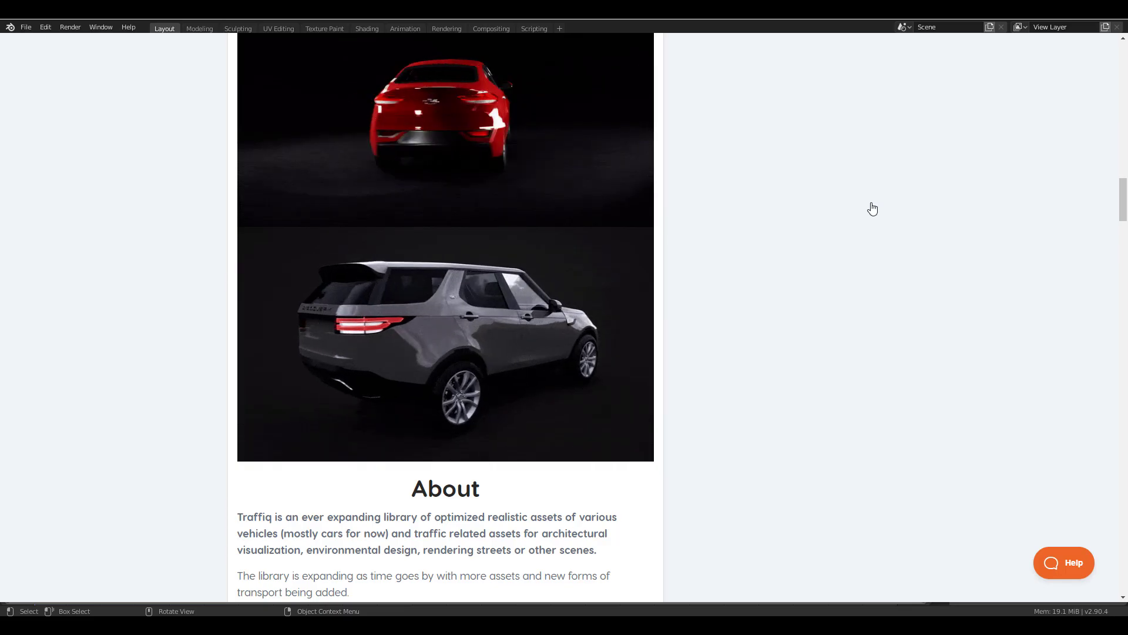
scroll(872, 209, down, 3)
scroll(873, 209, up, 4)
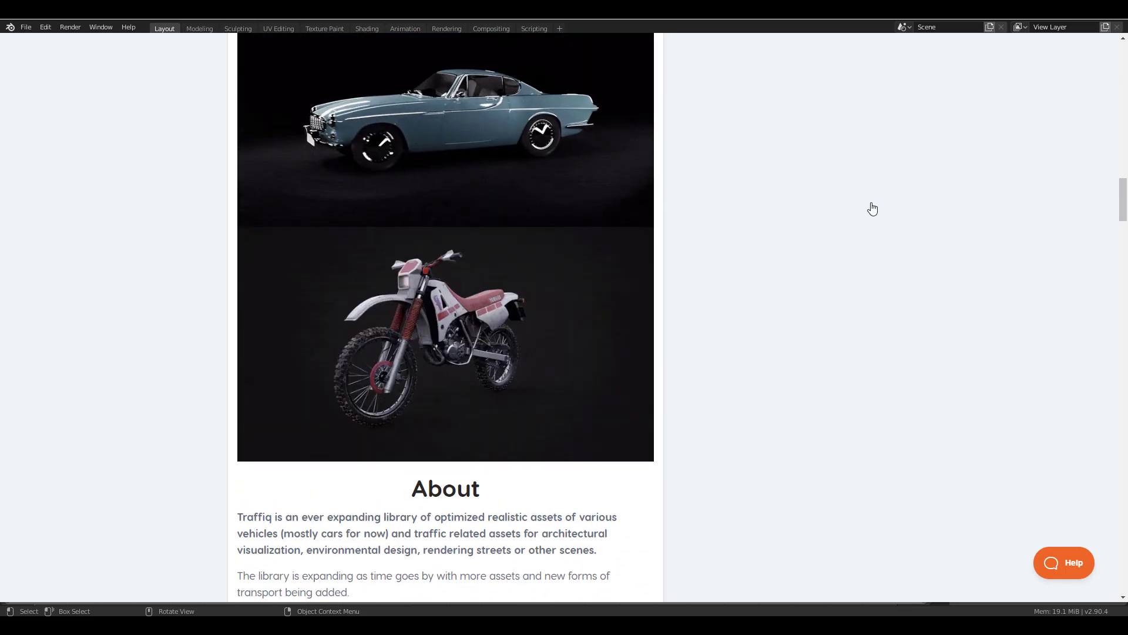
scroll(872, 209, up, 1)
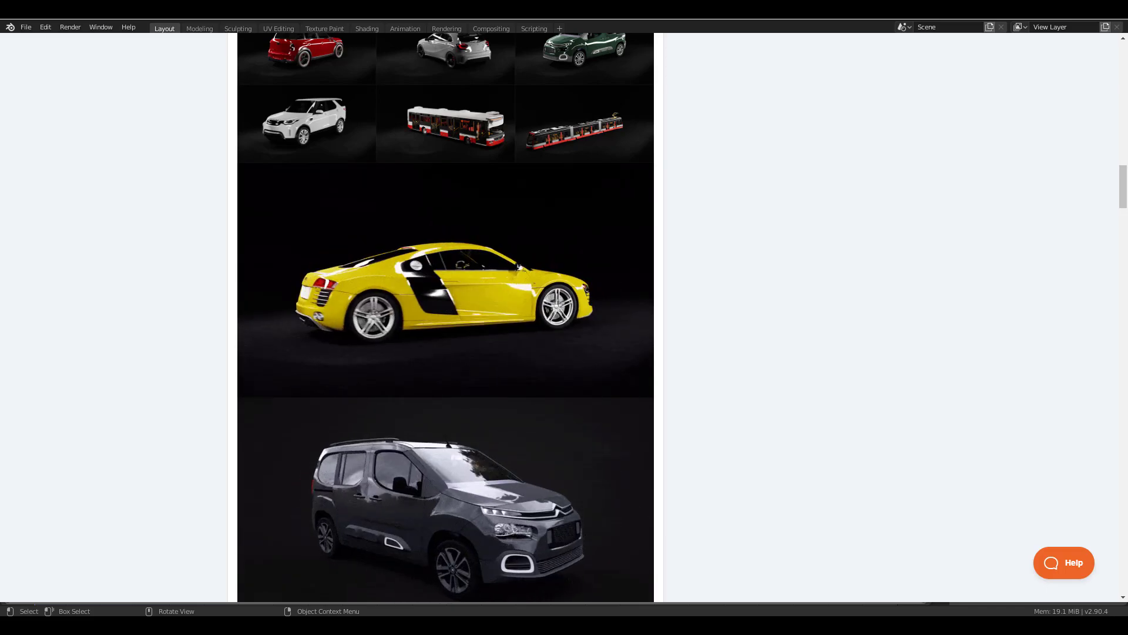
scroll(584, 238, up, 15)
scroll(586, 243, down, 5)
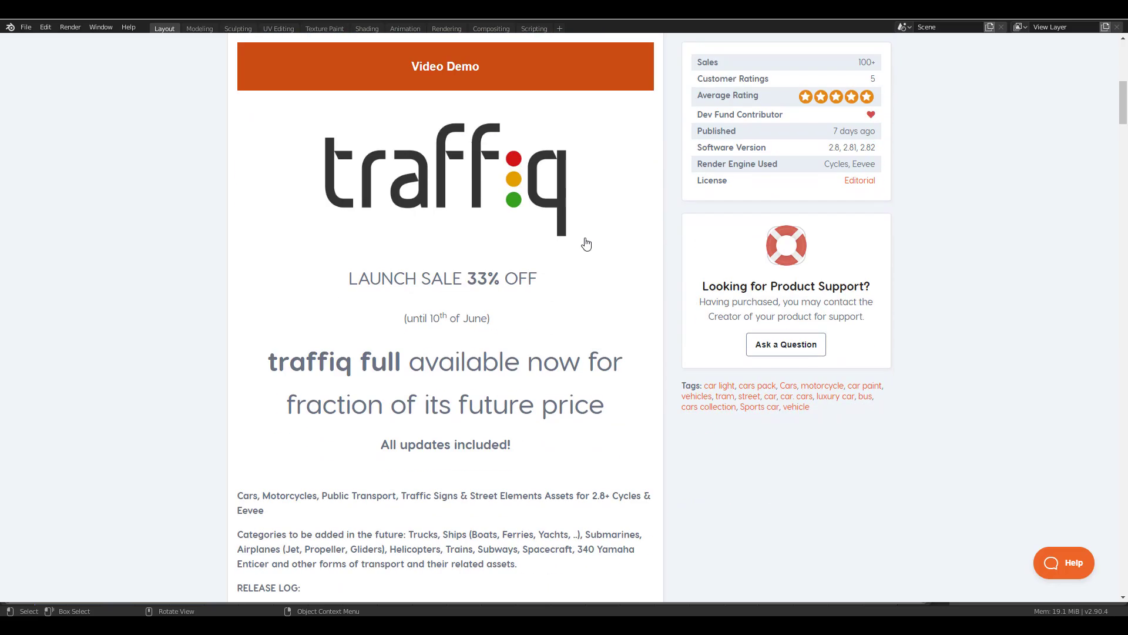
scroll(586, 243, down, 3)
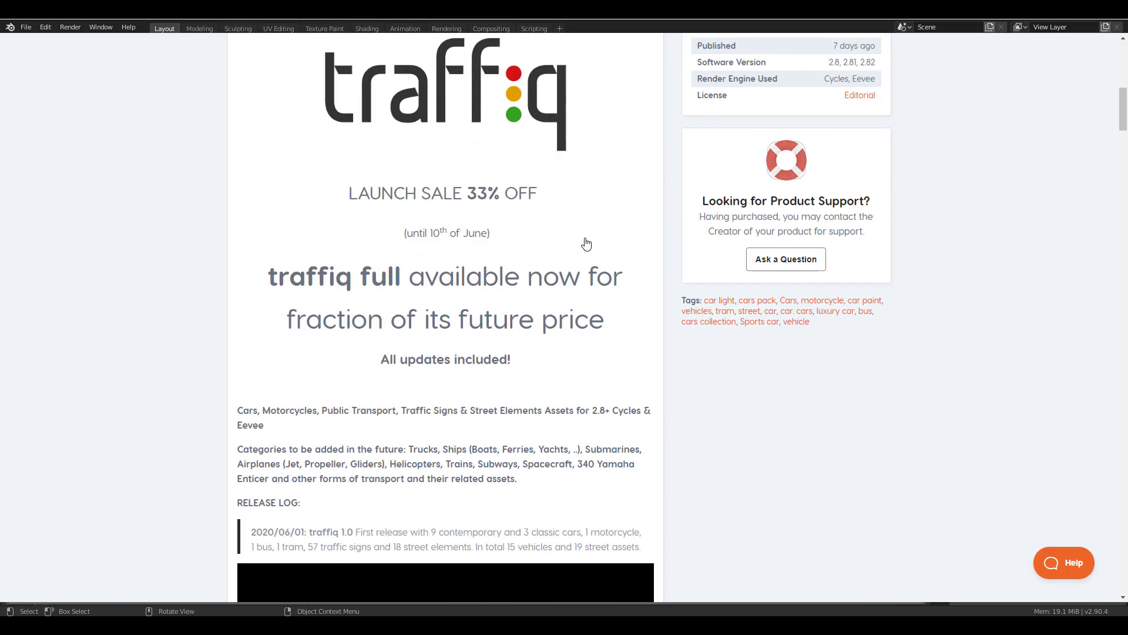
drag(240, 449, 647, 483)
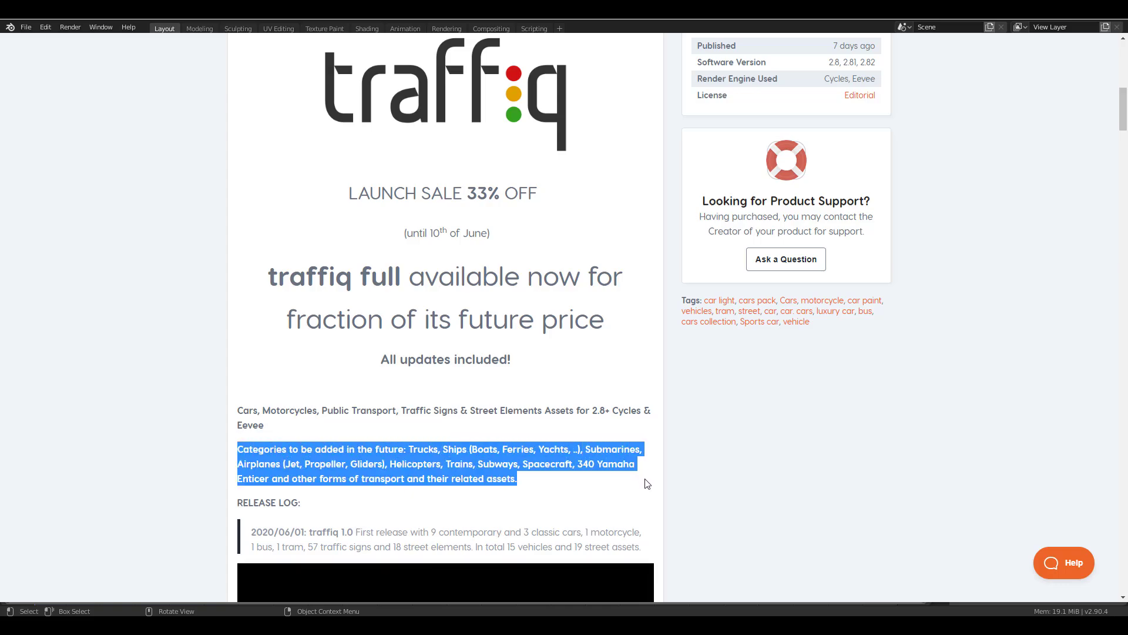
click(712, 457)
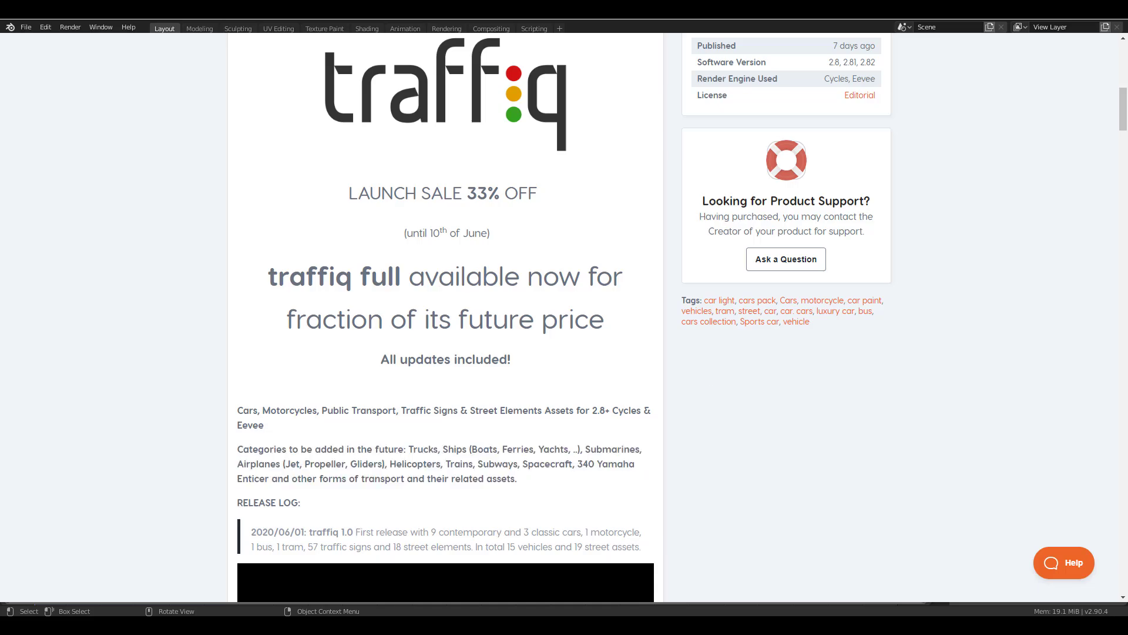
scroll(705, 378, up, 7)
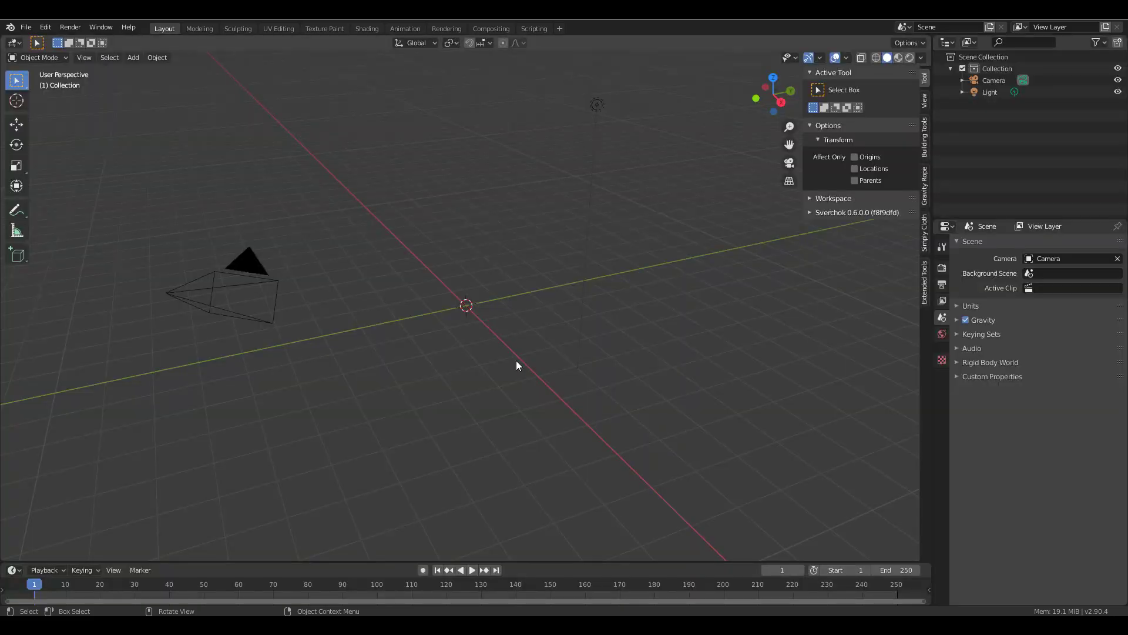
- Bring up Blender Preferences from the Edit menu and move the window aside
click(47, 30)
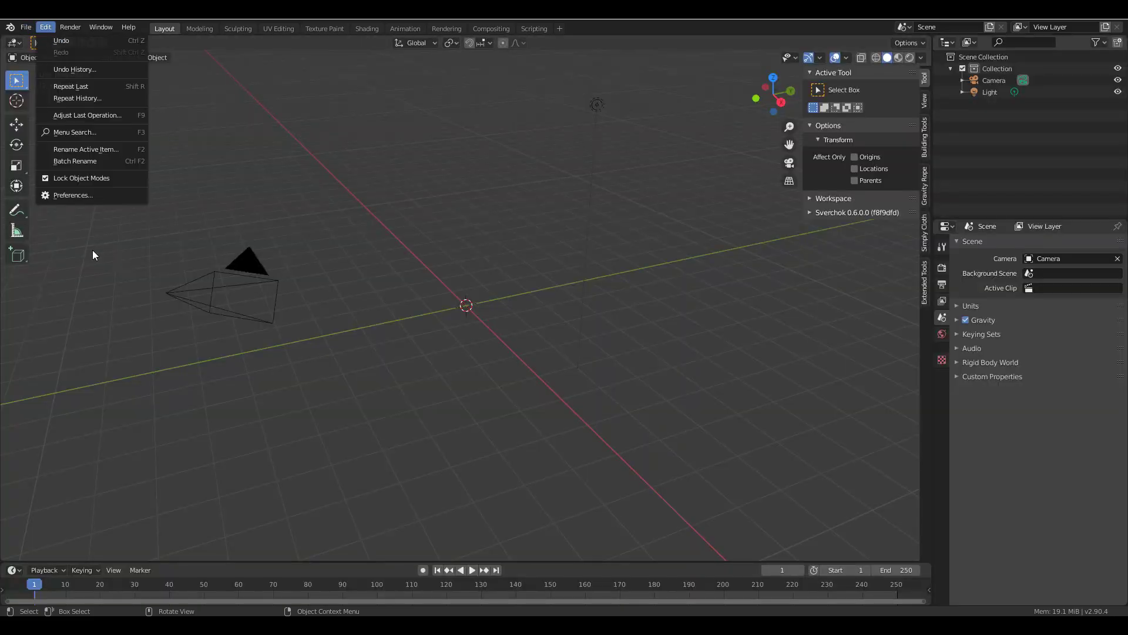
click(88, 197)
drag(561, 246, 473, 189)
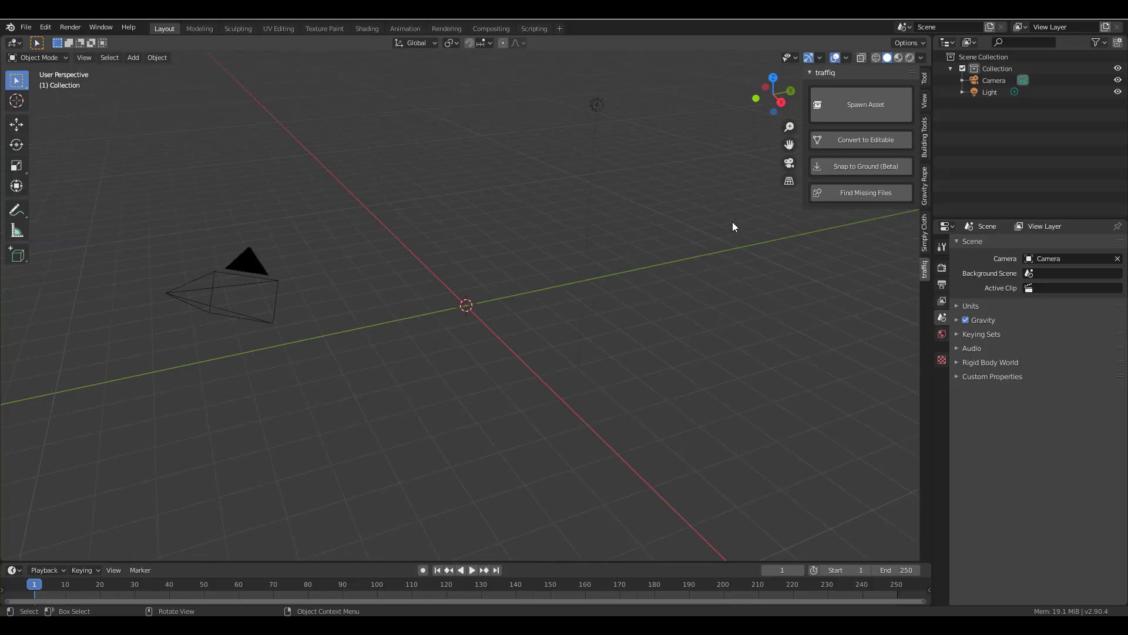
- Start the traffiq spawner and pick the Hyundai i30 from contemporary cars
click(859, 109)
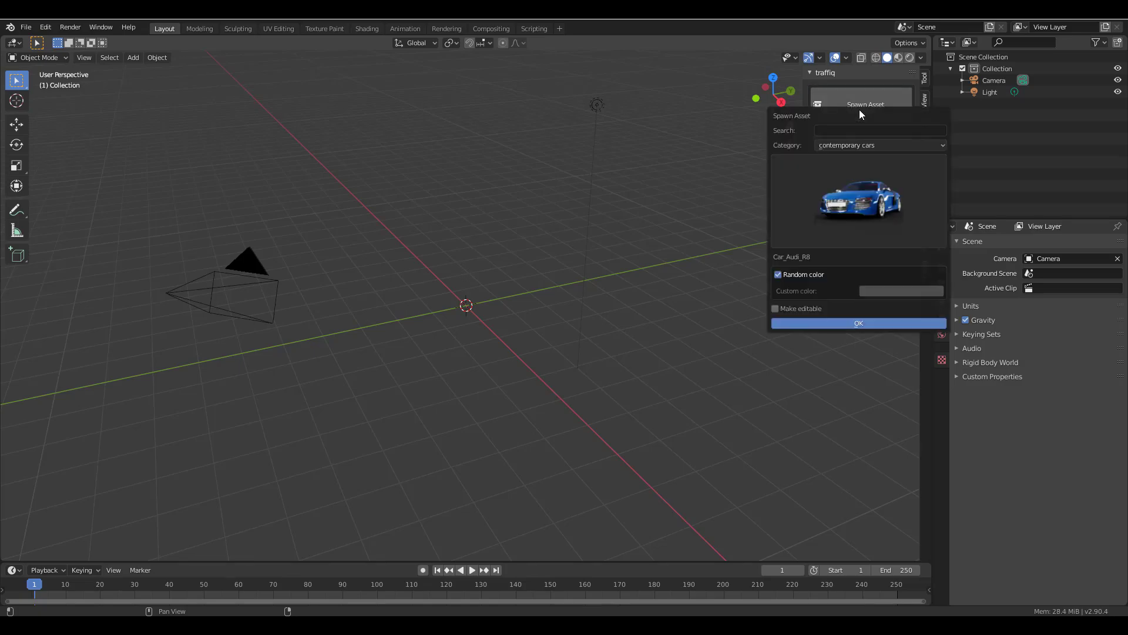
click(863, 147)
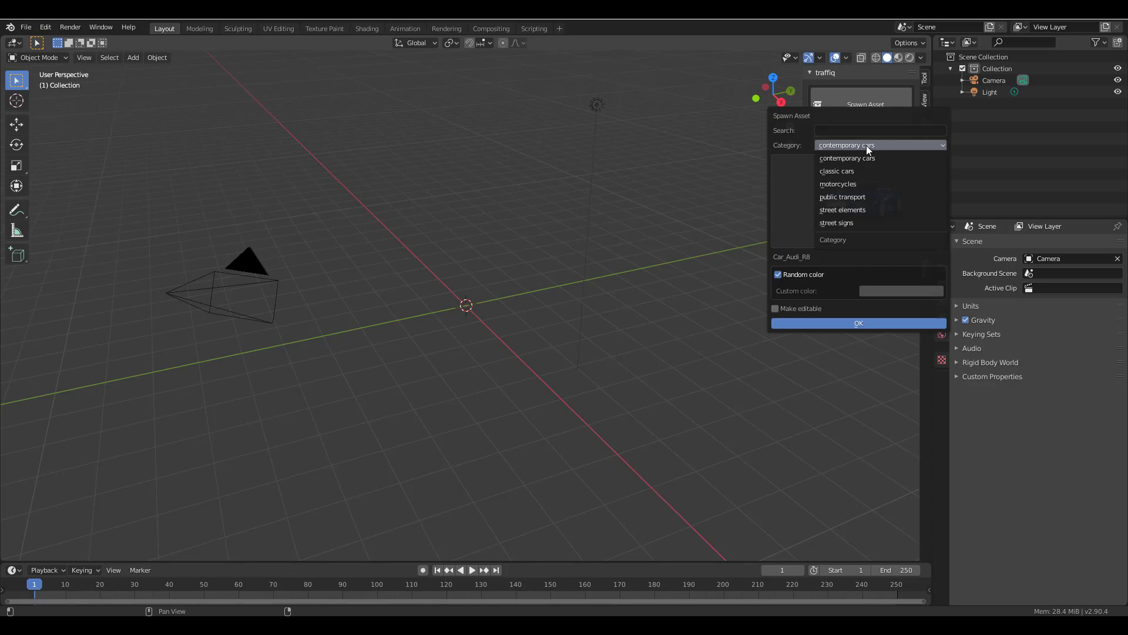
click(869, 158)
click(873, 176)
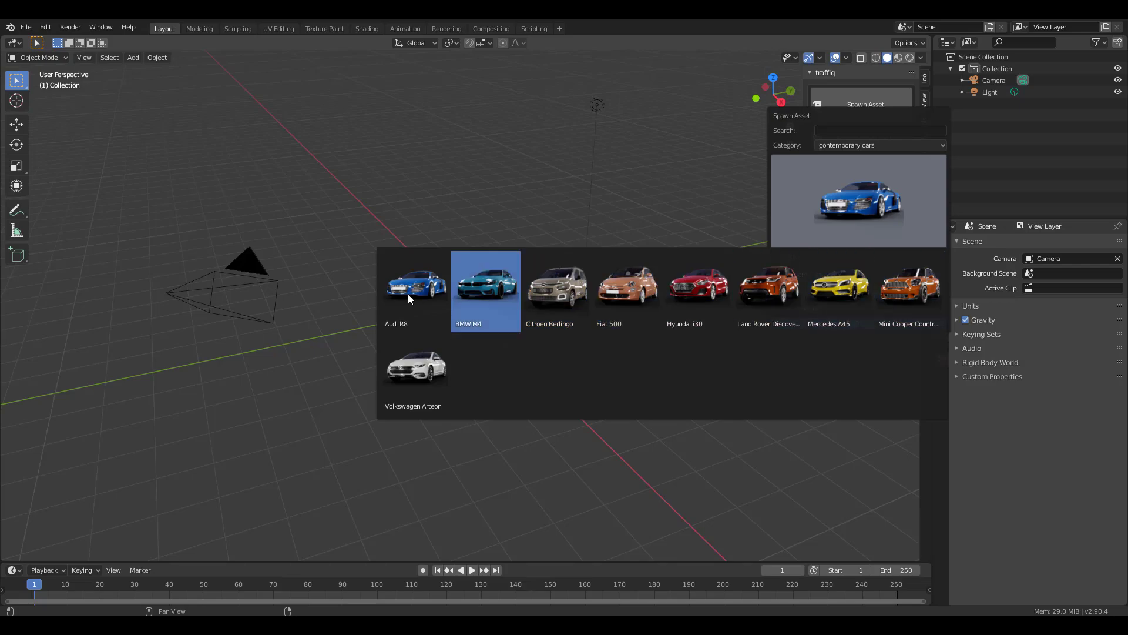
click(703, 284)
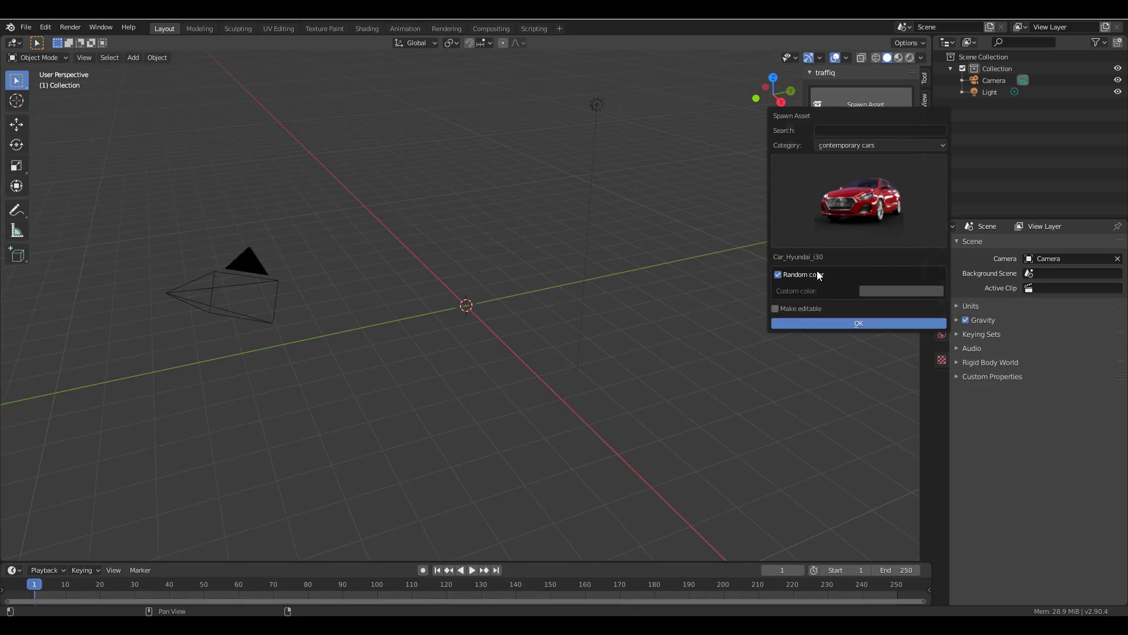
- Switch the category to classic cars and browse them, leaving the Shelby Cobra chosen
click(850, 205)
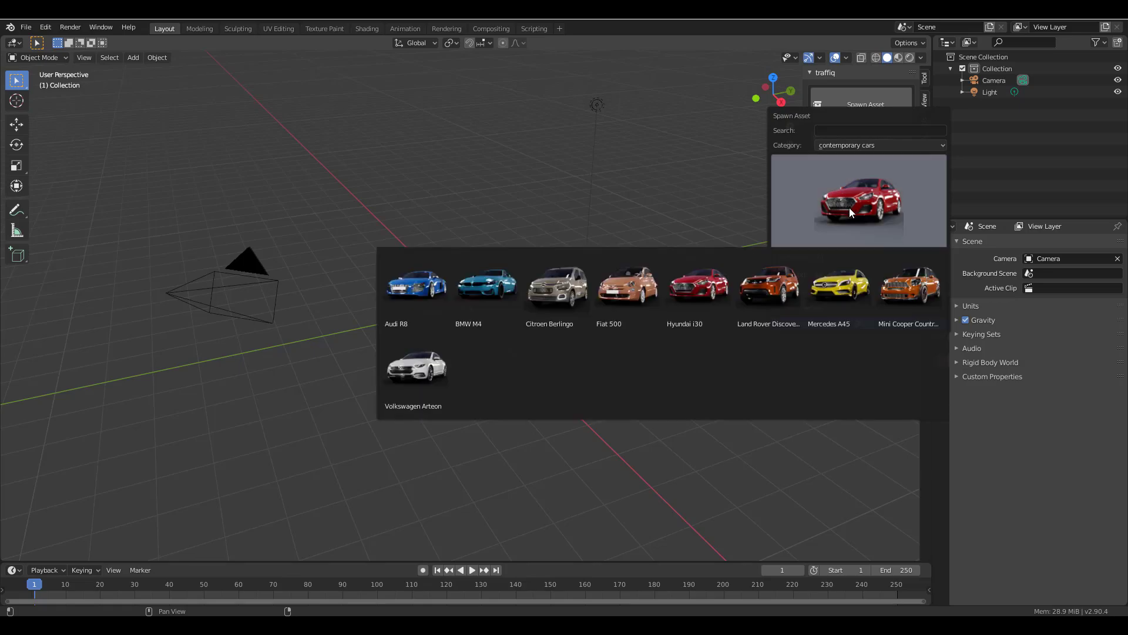
click(849, 207)
click(778, 207)
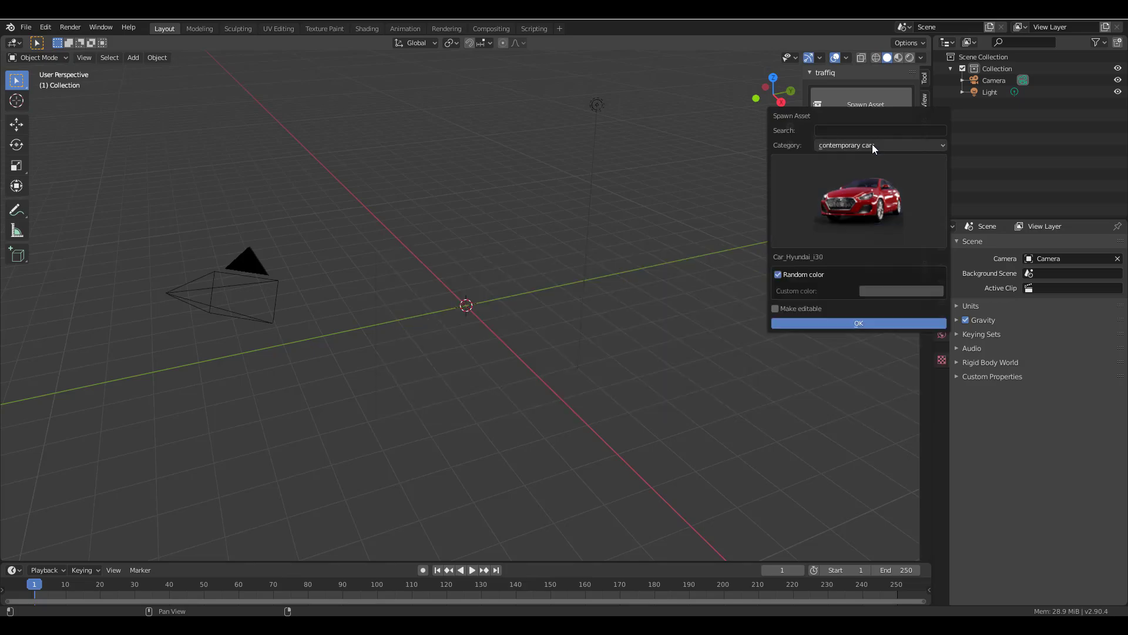
click(869, 143)
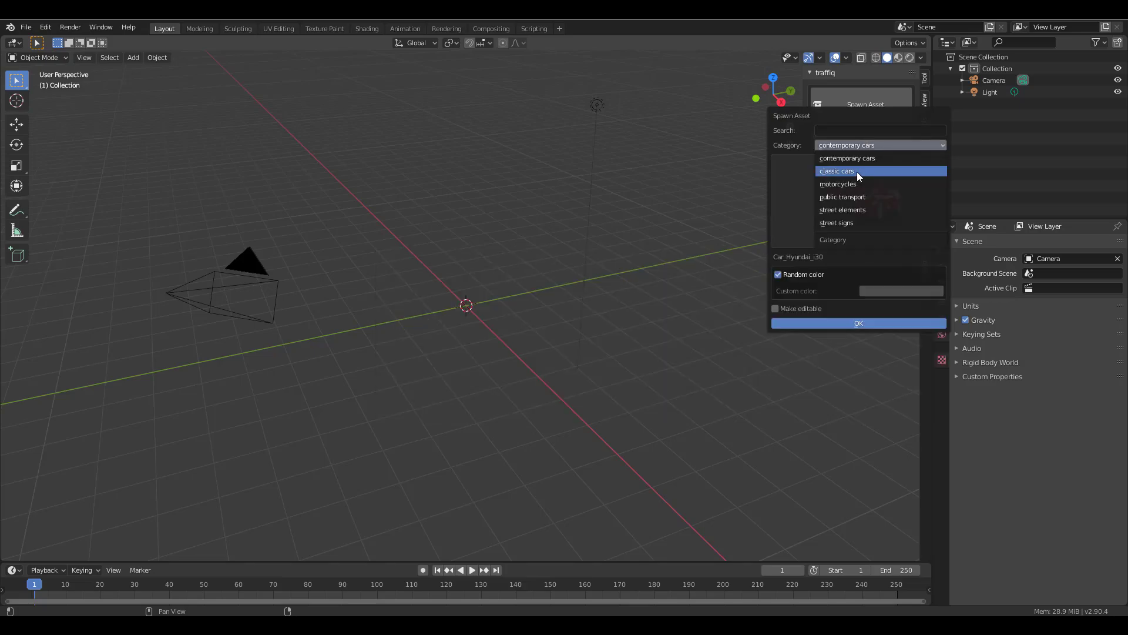
click(857, 172)
click(860, 187)
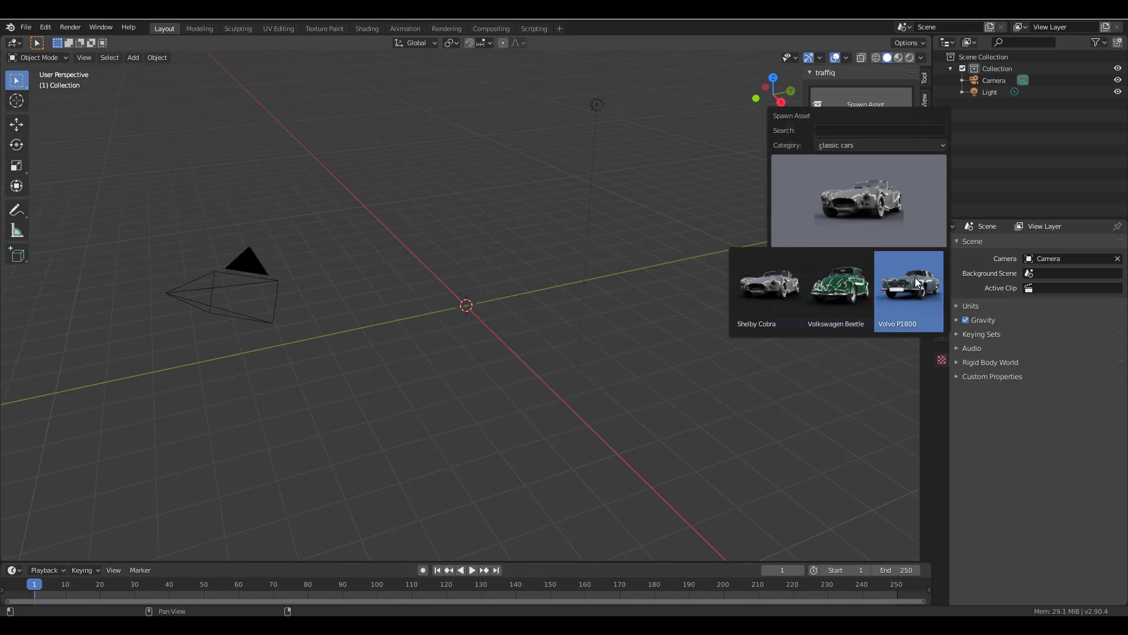
click(895, 143)
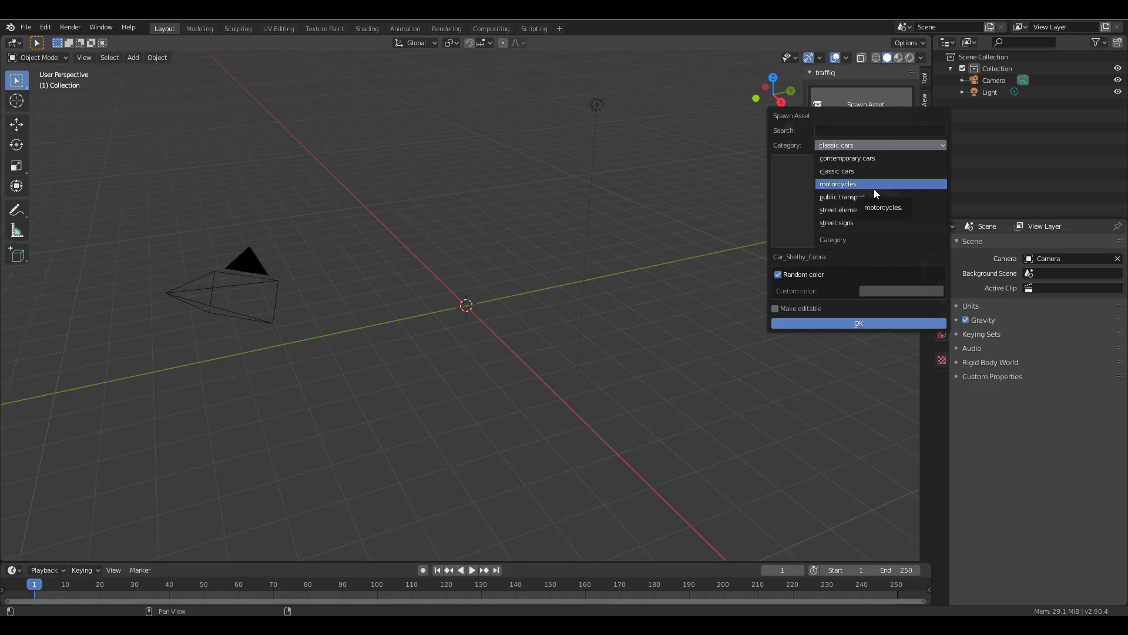
key(Escape)
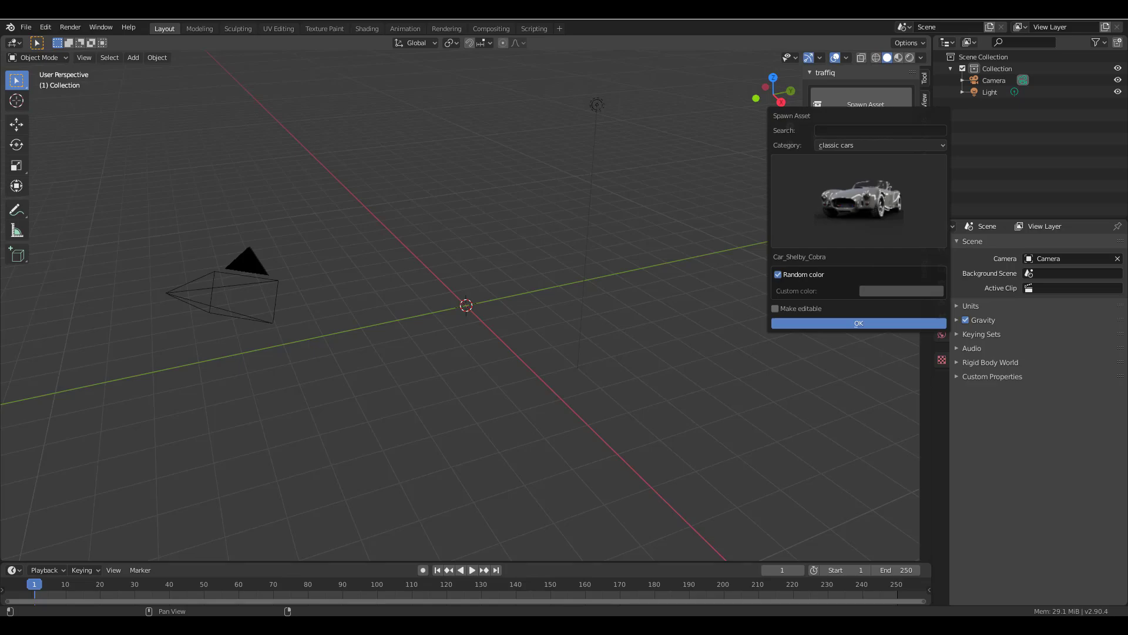
- Browse the public transport and street elements asset galleries
click(862, 145)
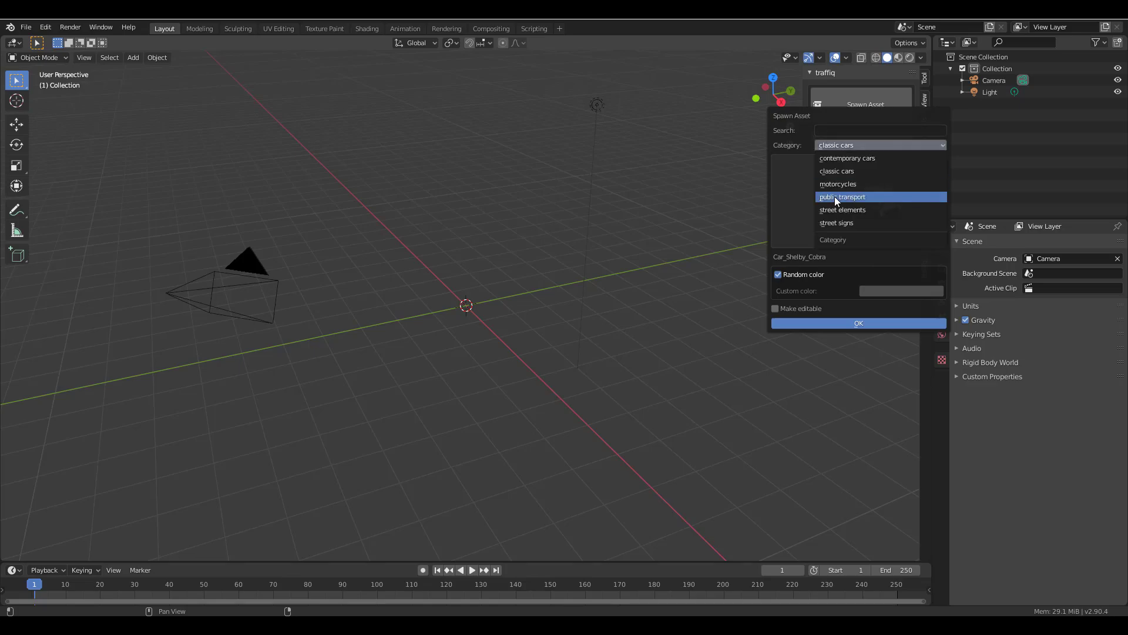
click(854, 199)
click(855, 199)
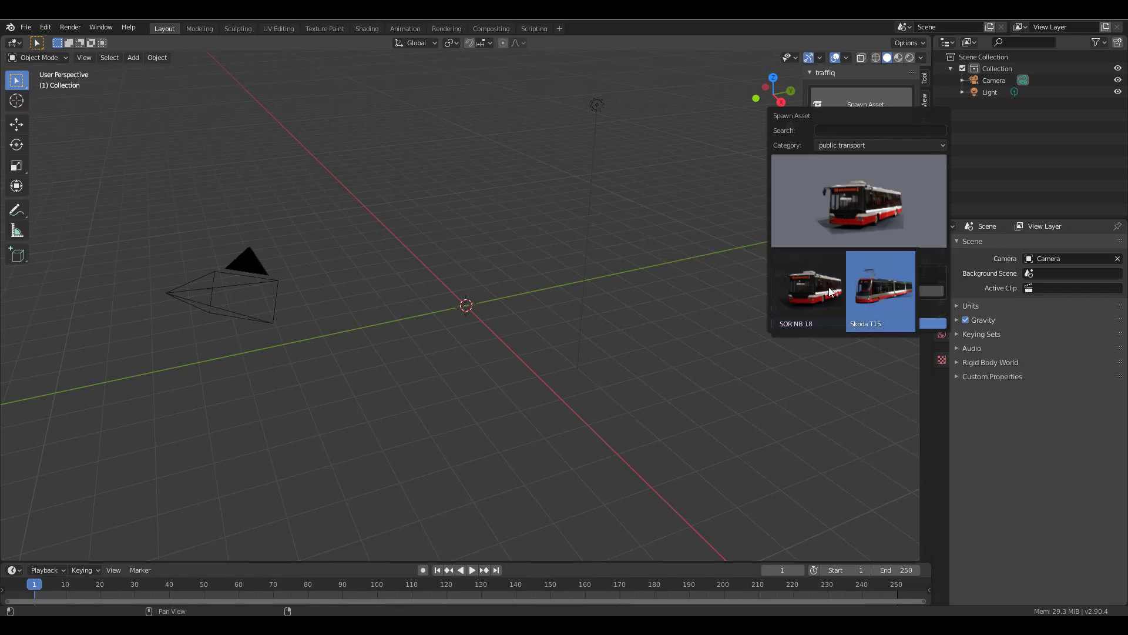
ctrl+scroll(865, 147, down, 1)
click(856, 203)
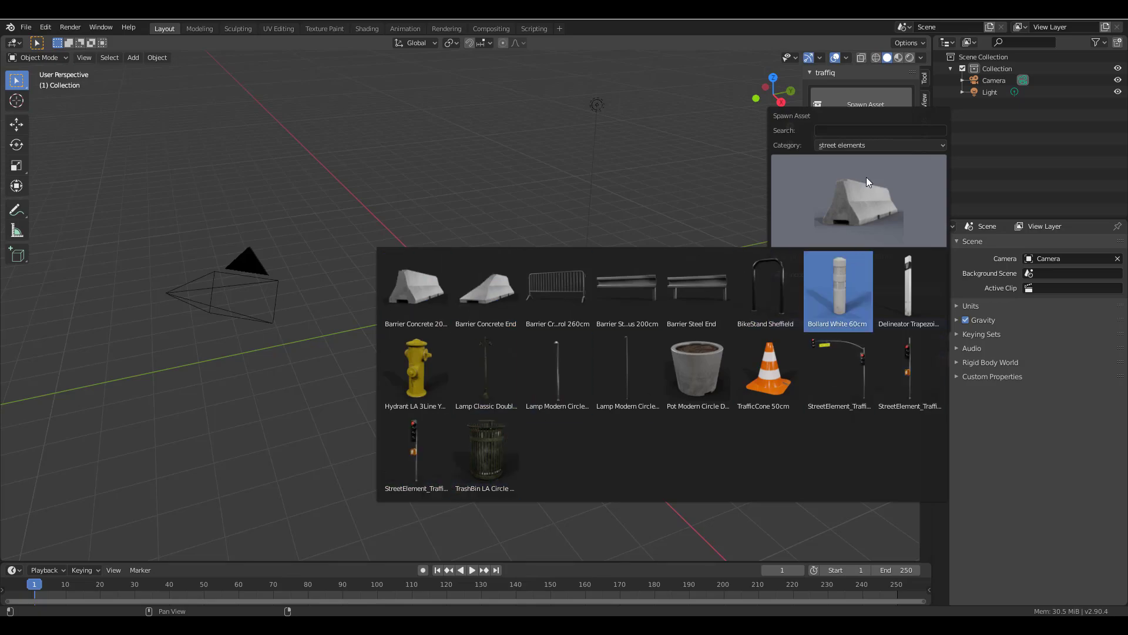
- View the street signs category, then return to contemporary cars with the Audi R8
click(862, 144)
click(839, 227)
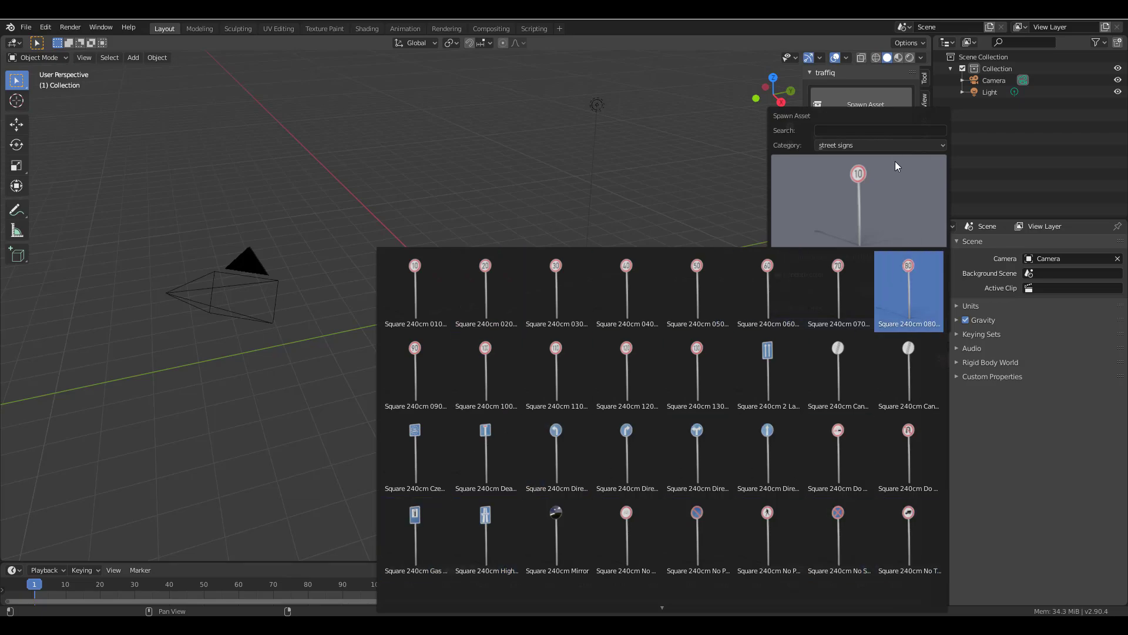
click(890, 145)
click(868, 156)
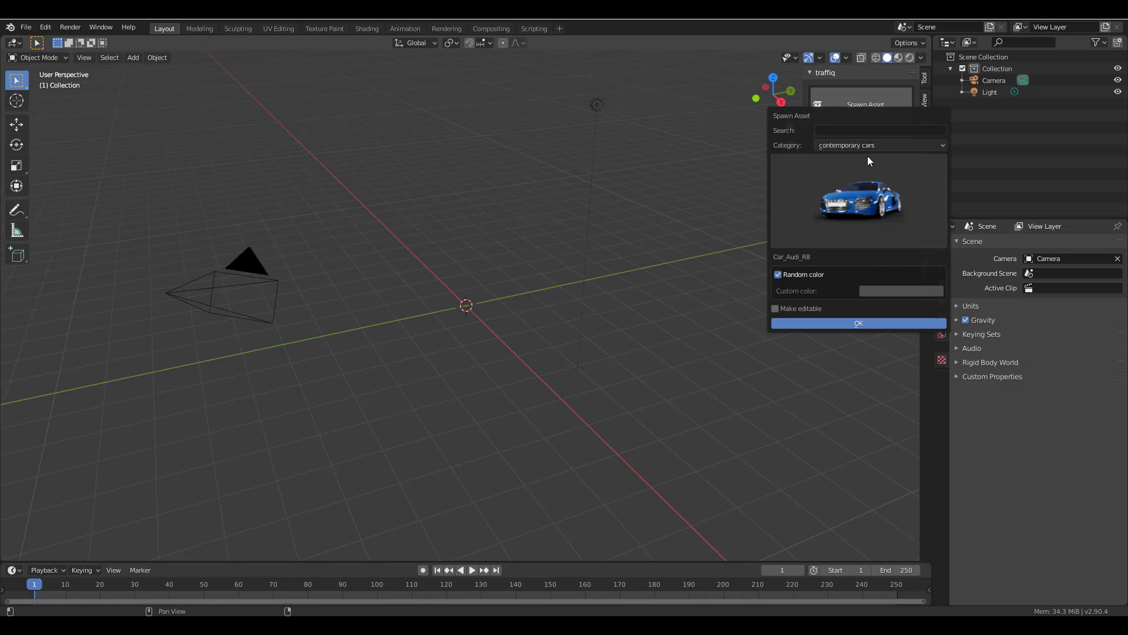
- Spawn the Car_Hyundai_i30 from the contemporary car gallery with Random color kept on
click(858, 206)
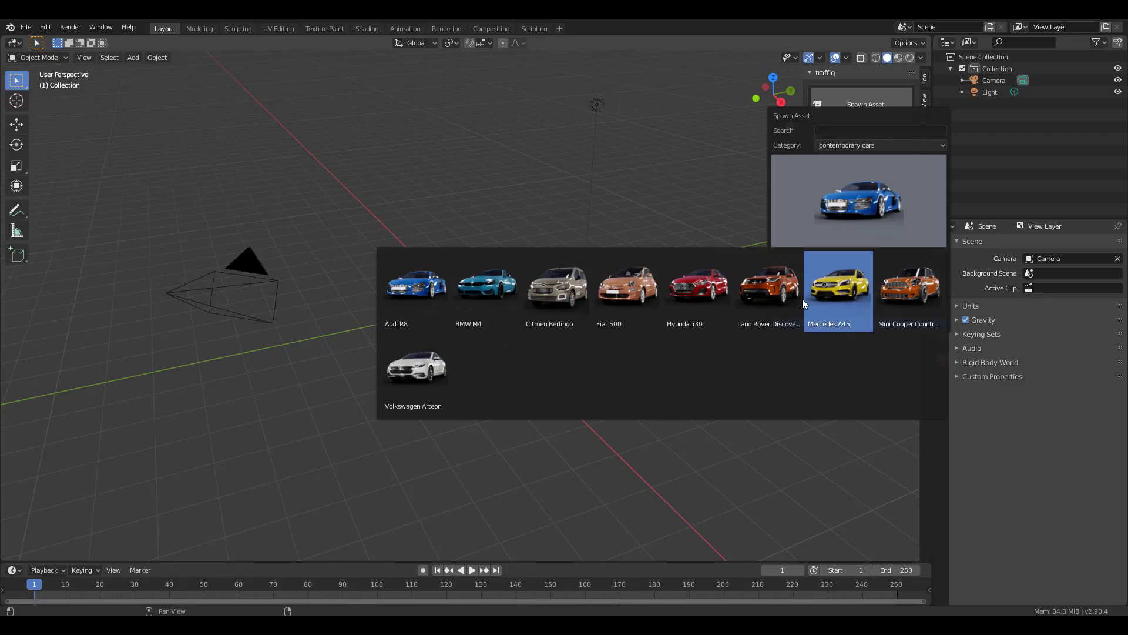
click(717, 271)
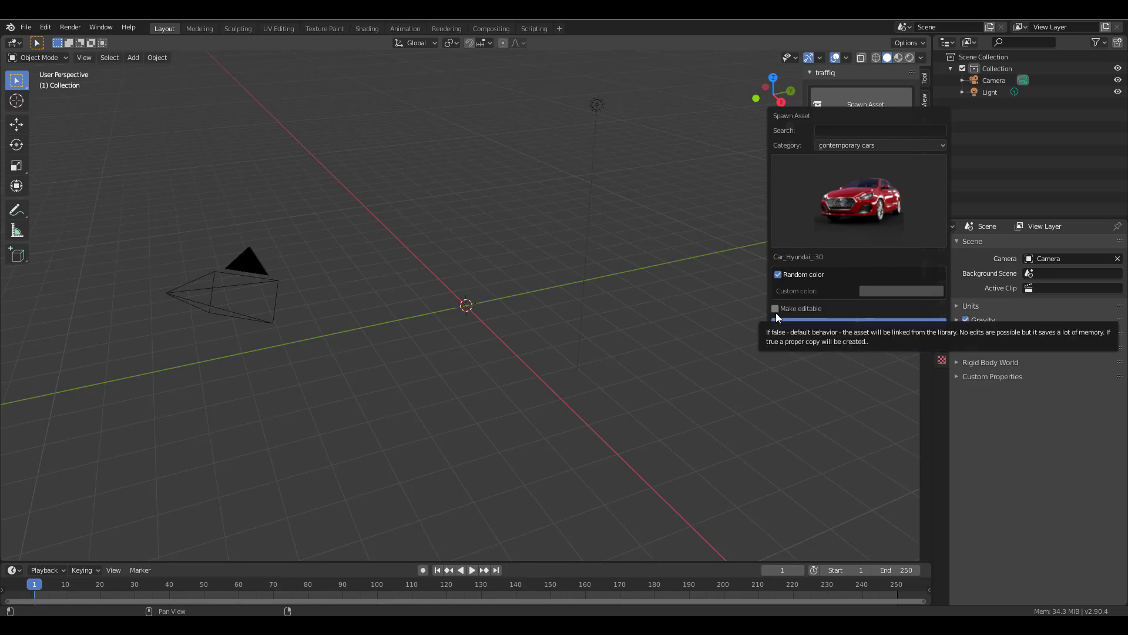
click(811, 323)
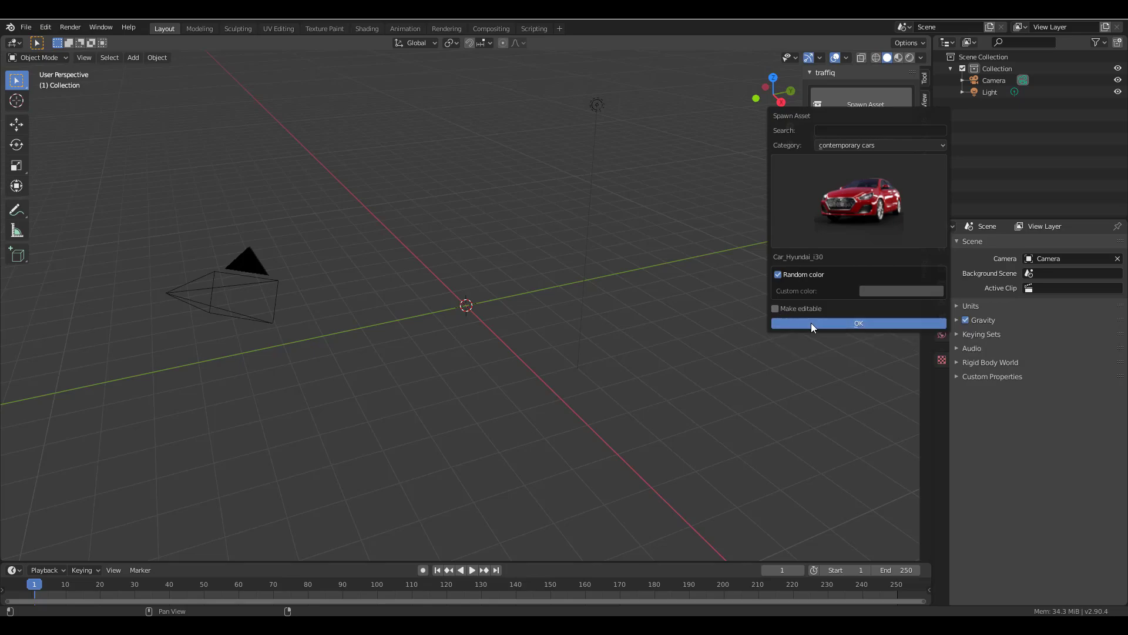
middle_drag(426, 338, 608, 340)
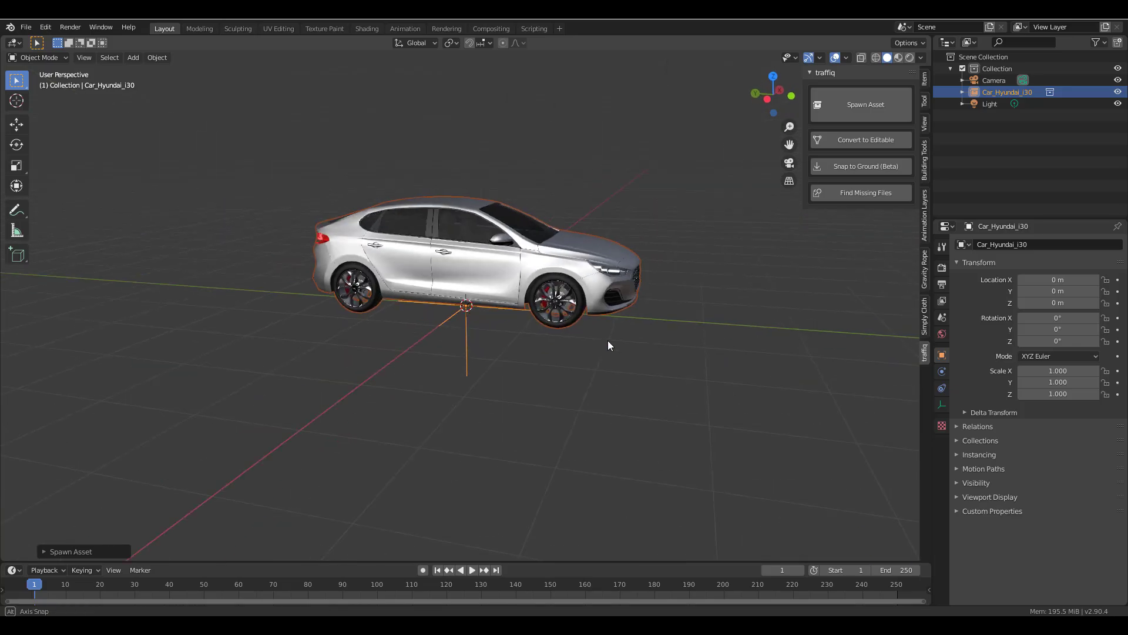
- Move the Hyundai i30 along negative X to about -5.53 m
scroll(608, 340, up, 5)
middle_drag(581, 254, 378, 334)
scroll(481, 316, down, 6)
middle_drag(481, 316, 537, 285)
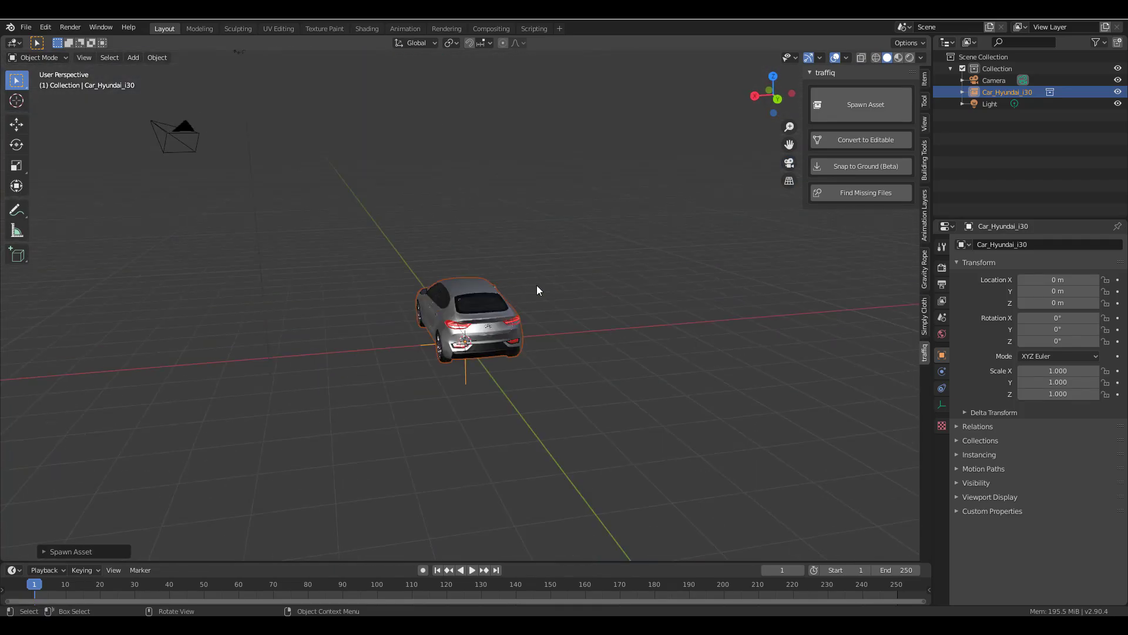
scroll(521, 383, up, 6)
middle_drag(521, 383, 316, 382)
scroll(316, 383, down, 5)
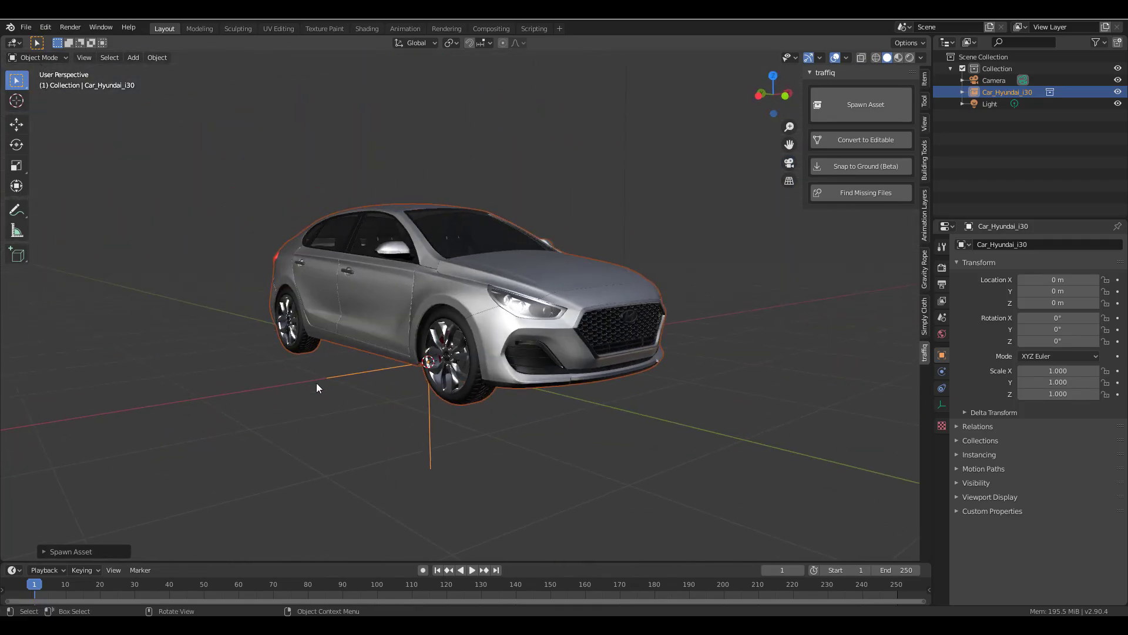
middle_drag(600, 336, 363, 284)
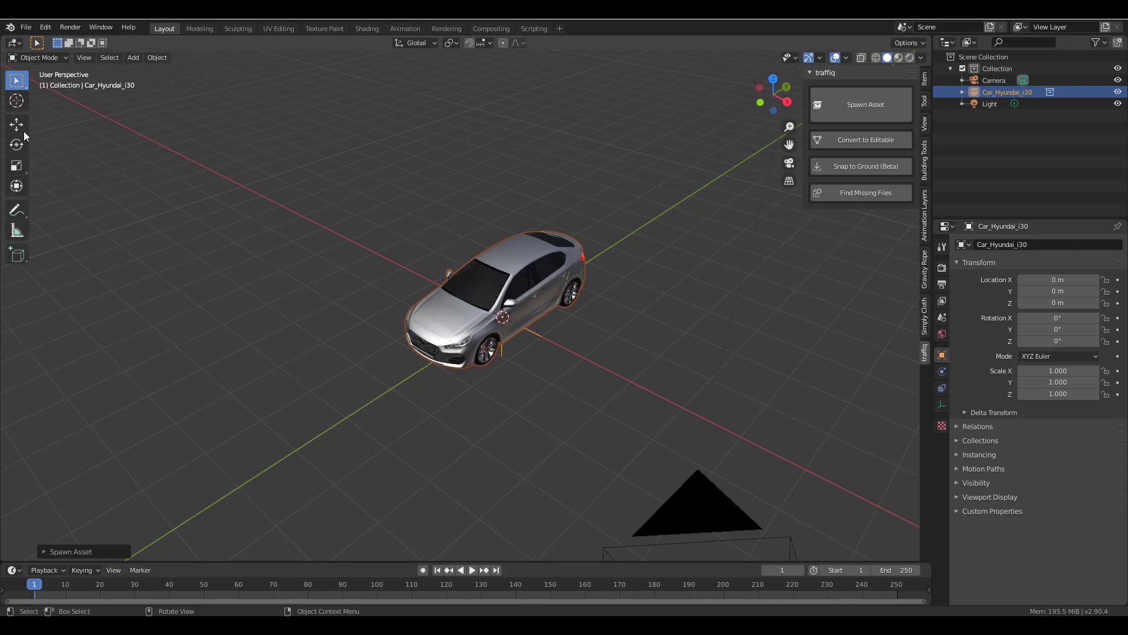
key(shift+space)
key(g)
middle_drag(497, 347, 527, 326)
drag(455, 302, 276, 261)
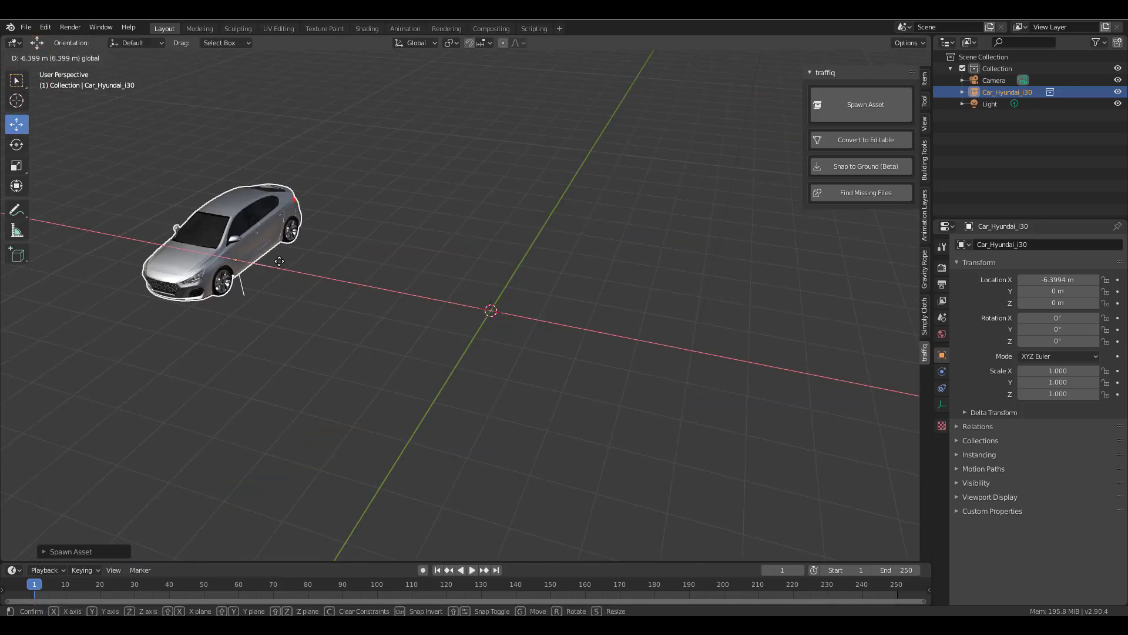
- Search the spawner for 'bmw' to preview the Car_BMW_M4
click(879, 102)
click(881, 117)
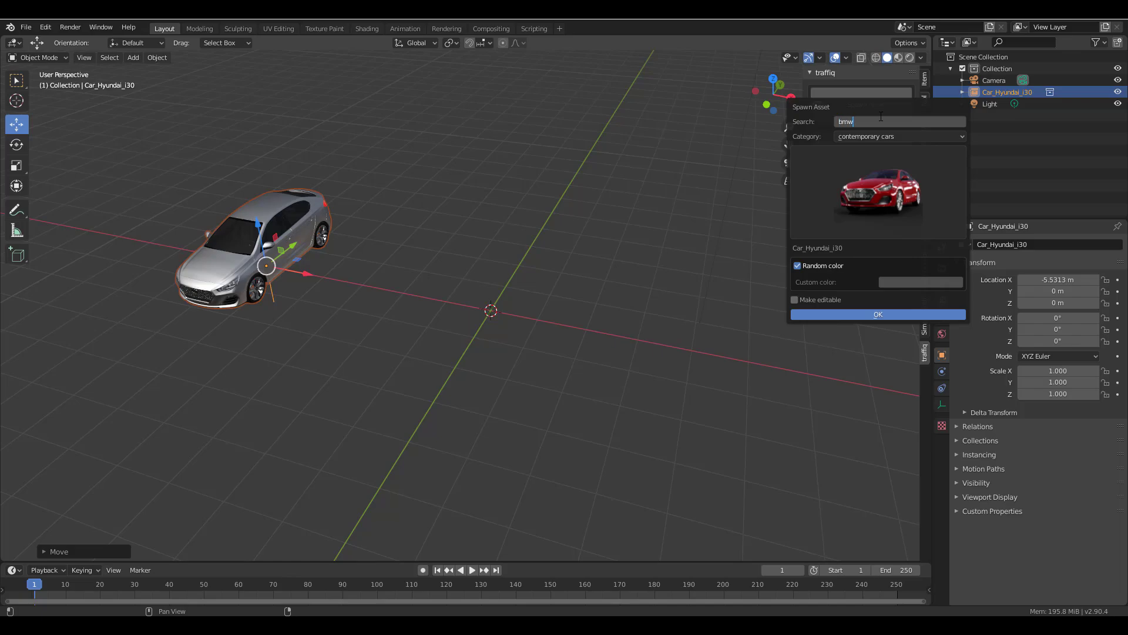
key(Return)
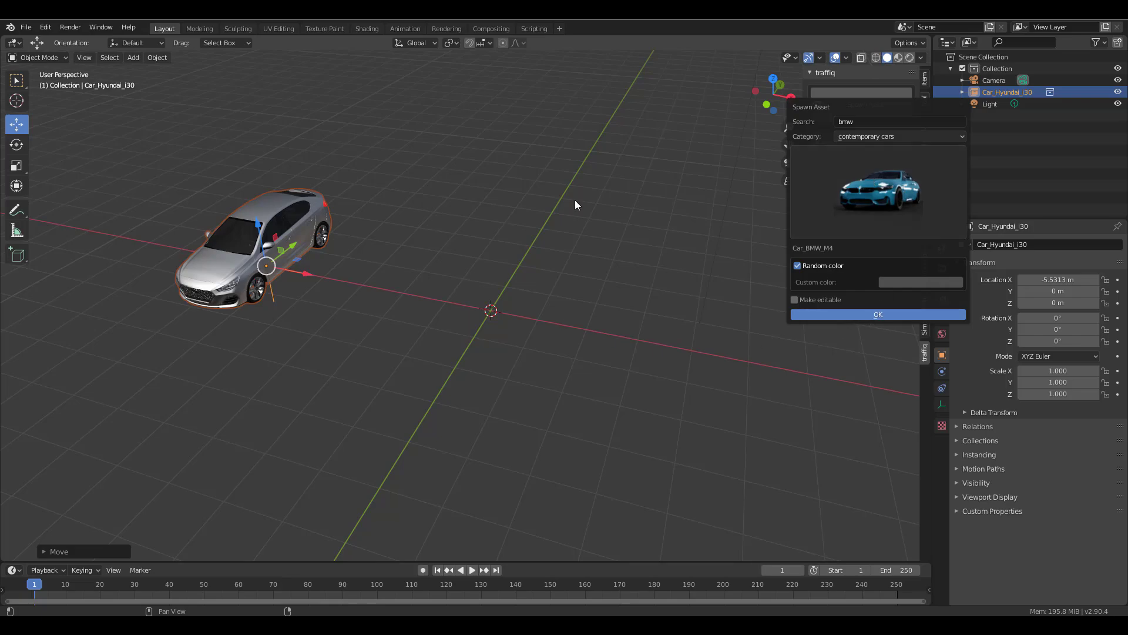
- Orbit and zoom around the BMW M4 to inspect it up close
middle_drag(526, 286, 571, 355)
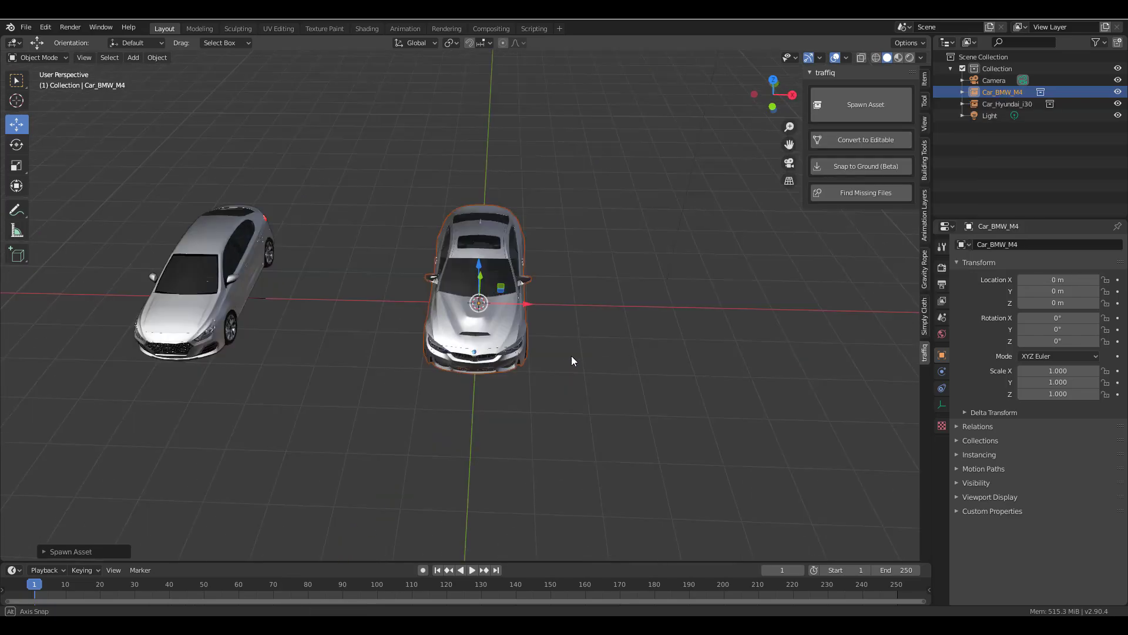
scroll(498, 322, up, 4)
scroll(497, 319, up, 3)
middle_drag(497, 319, 480, 337)
scroll(480, 337, down, 4)
scroll(431, 371, up, 8)
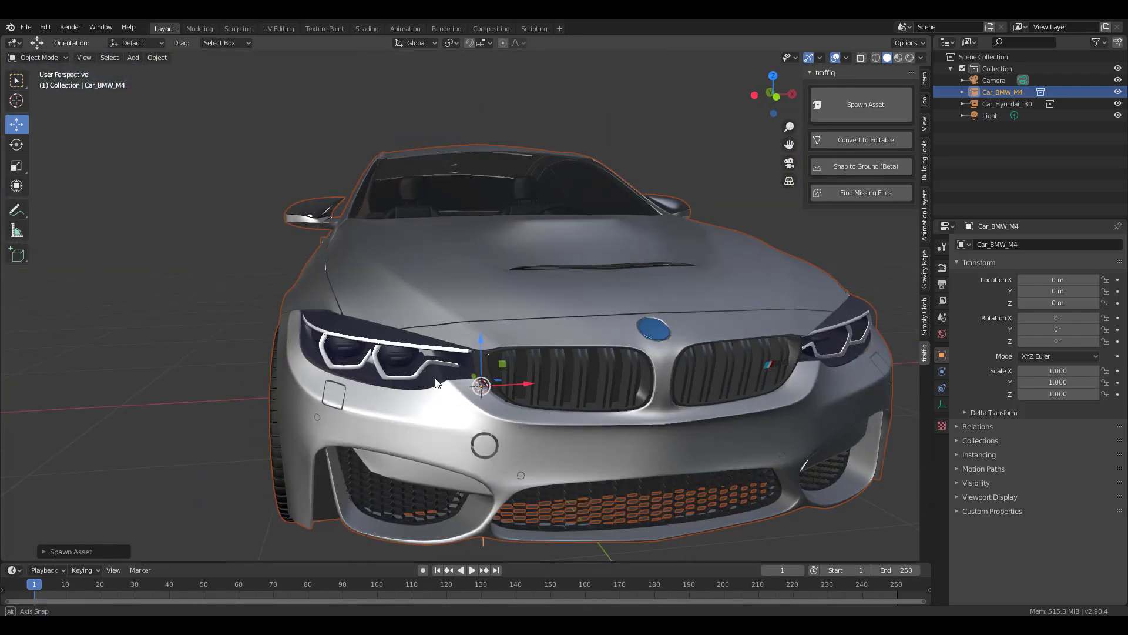
middle_drag(433, 370, 322, 362)
scroll(322, 362, down, 2)
scroll(333, 364, up, 3)
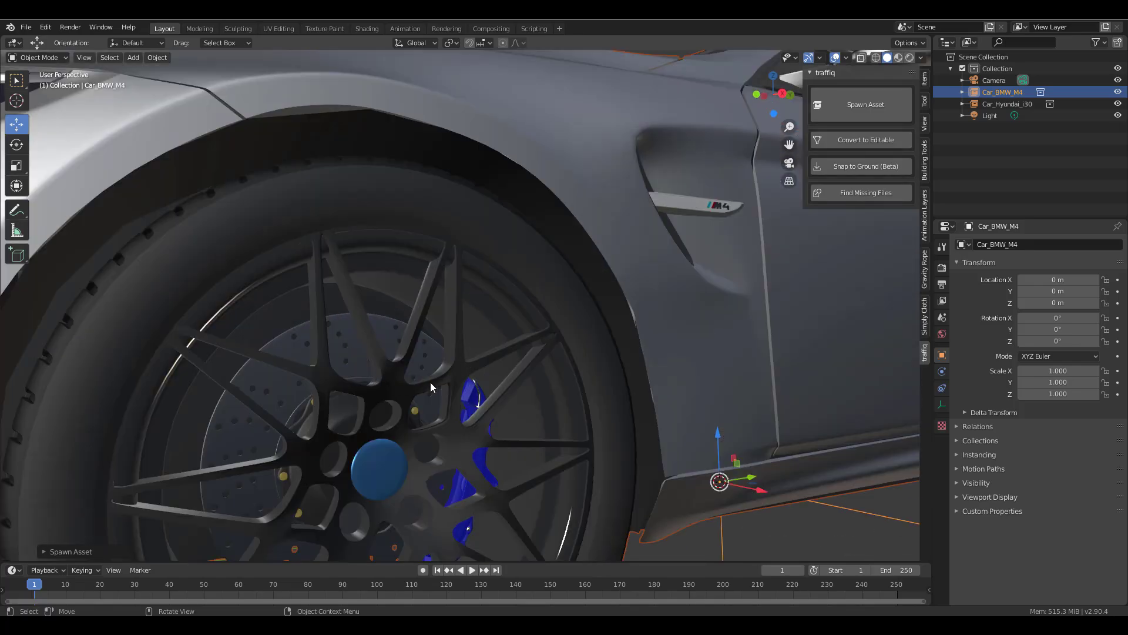
scroll(372, 375, down, 5)
- Move the BMW M4 along X to 4.4418 m, away from the Hyundai
middle_drag(736, 354, 623, 391)
scroll(623, 391, down, 2)
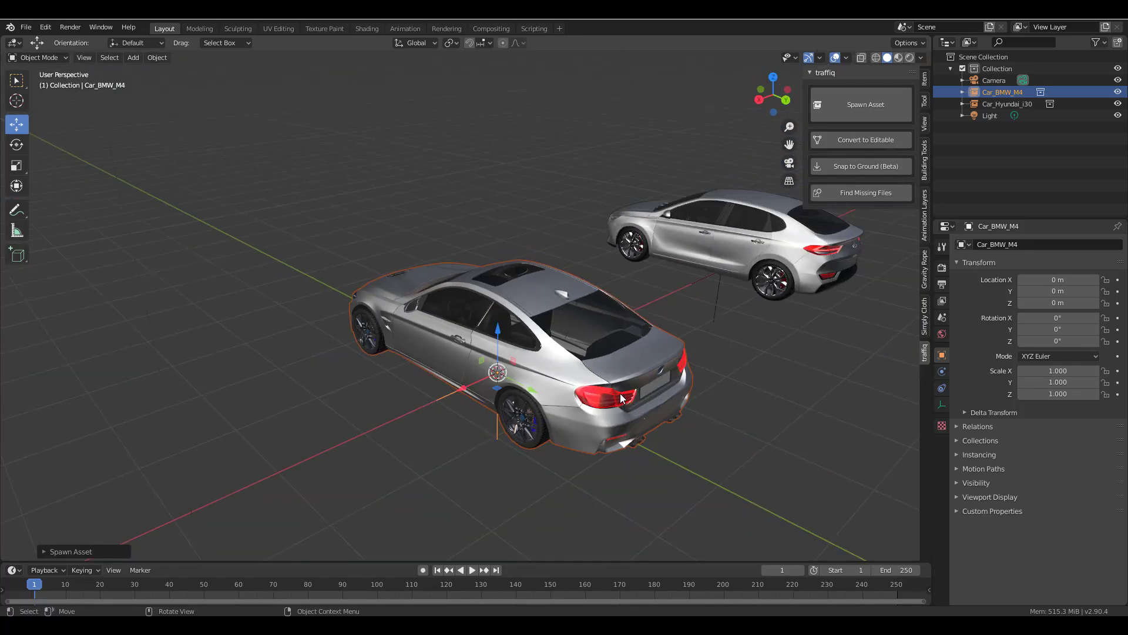
middle_drag(537, 383, 504, 394)
scroll(548, 360, up, 3)
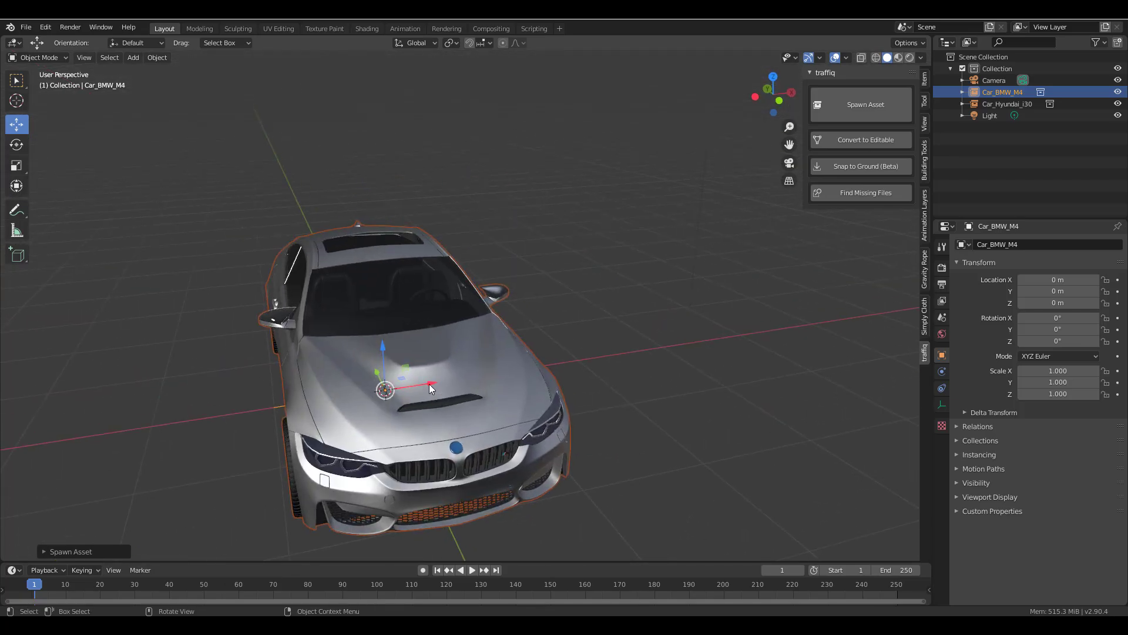
drag(429, 384, 806, 382)
middle_drag(805, 382, 558, 372)
scroll(565, 388, down, 4)
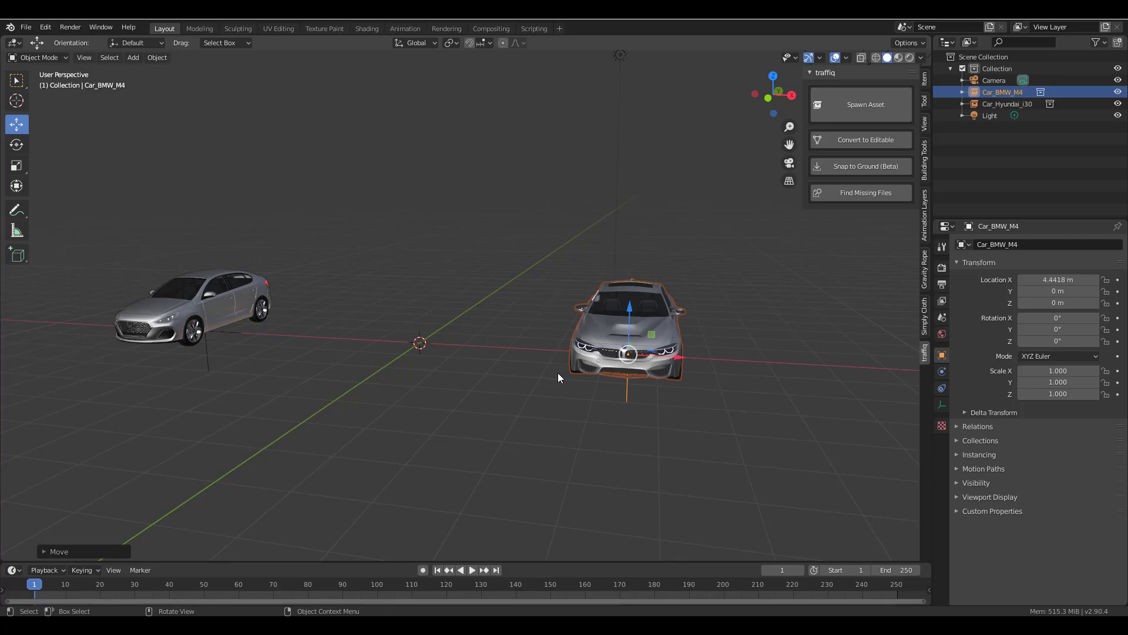
- Pan across both cars in Material Preview, revealing the Hyundai's brown paint beside the white BMW
middle_drag(526, 386, 581, 396)
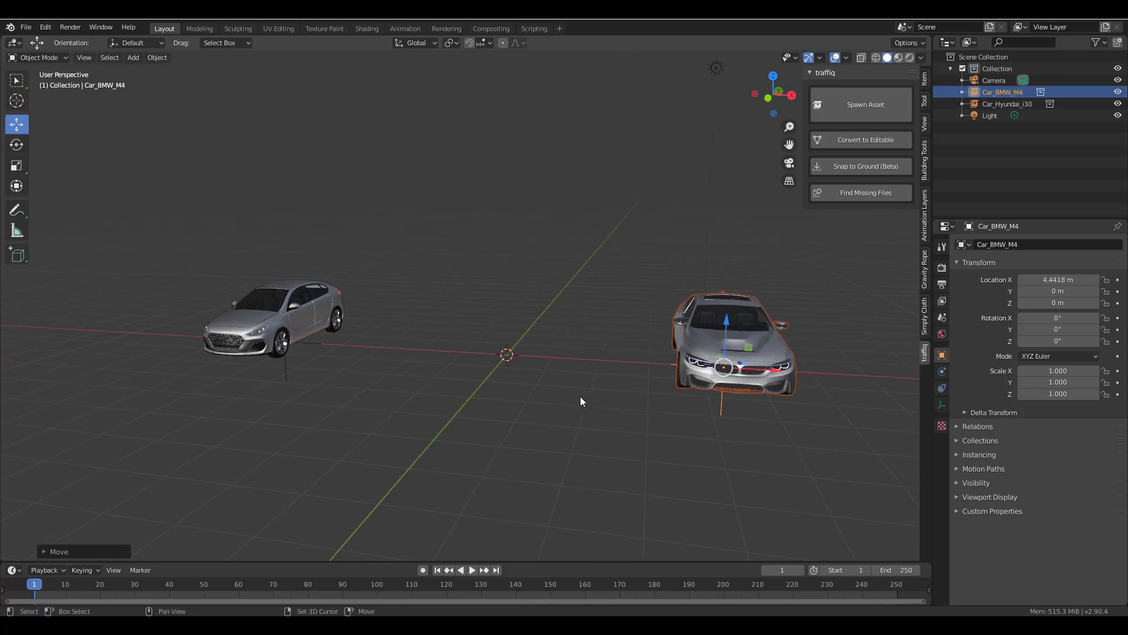
click(865, 105)
shift+middle_drag(803, 287, 685, 340)
shift+middle_drag(665, 429, 619, 412)
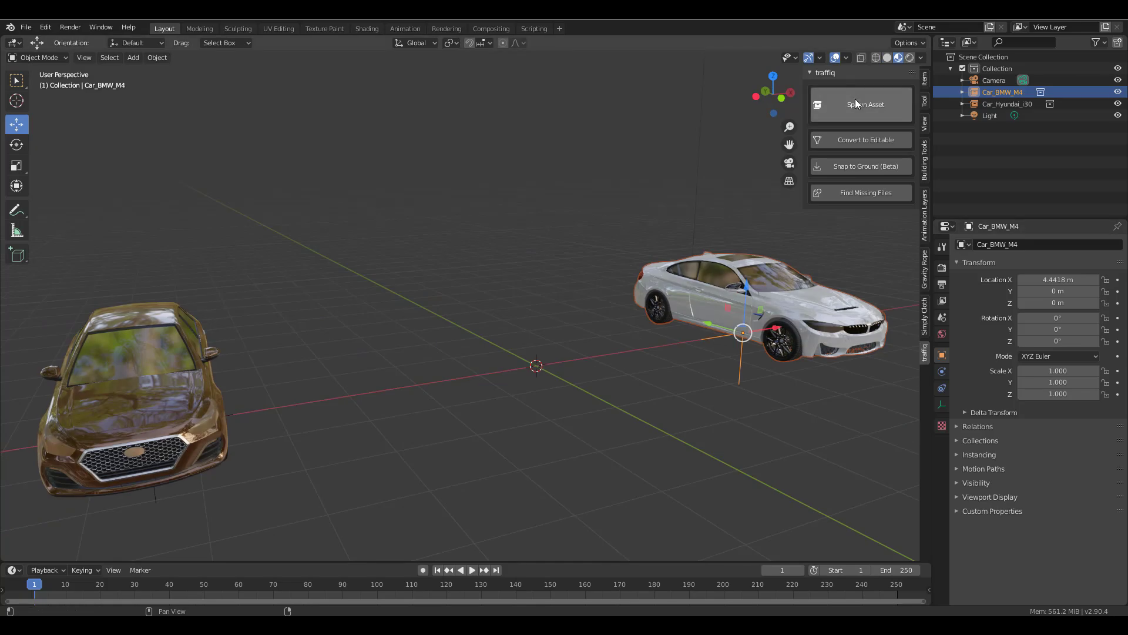
- Spawn the Mini Cooper Countryman, trying a custom colour before re-enabling Random color
click(855, 103)
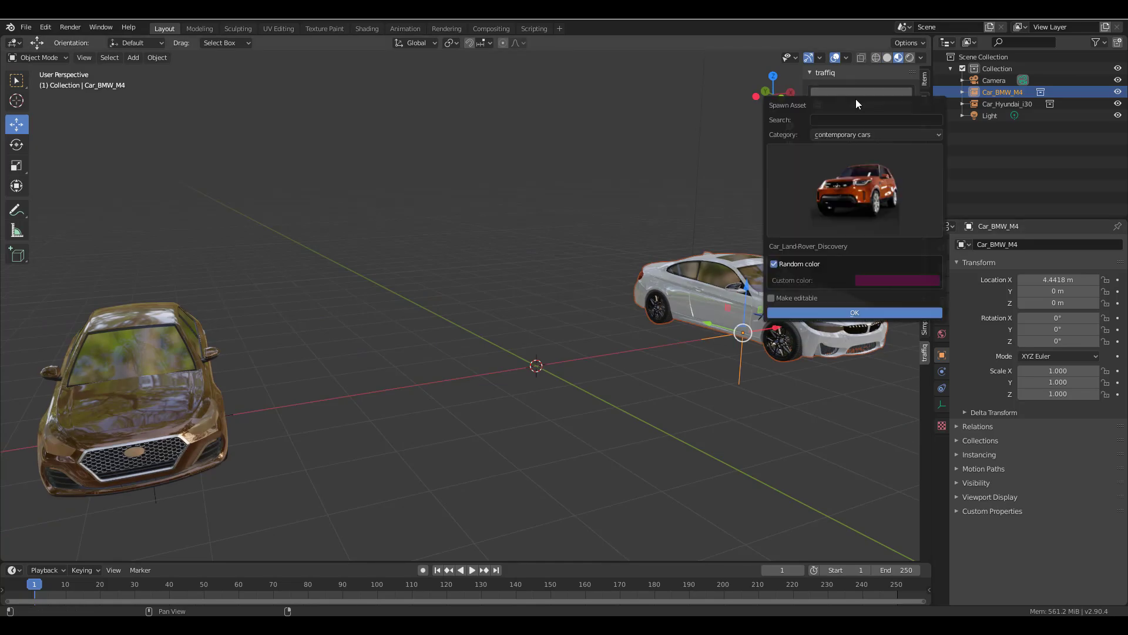
click(880, 197)
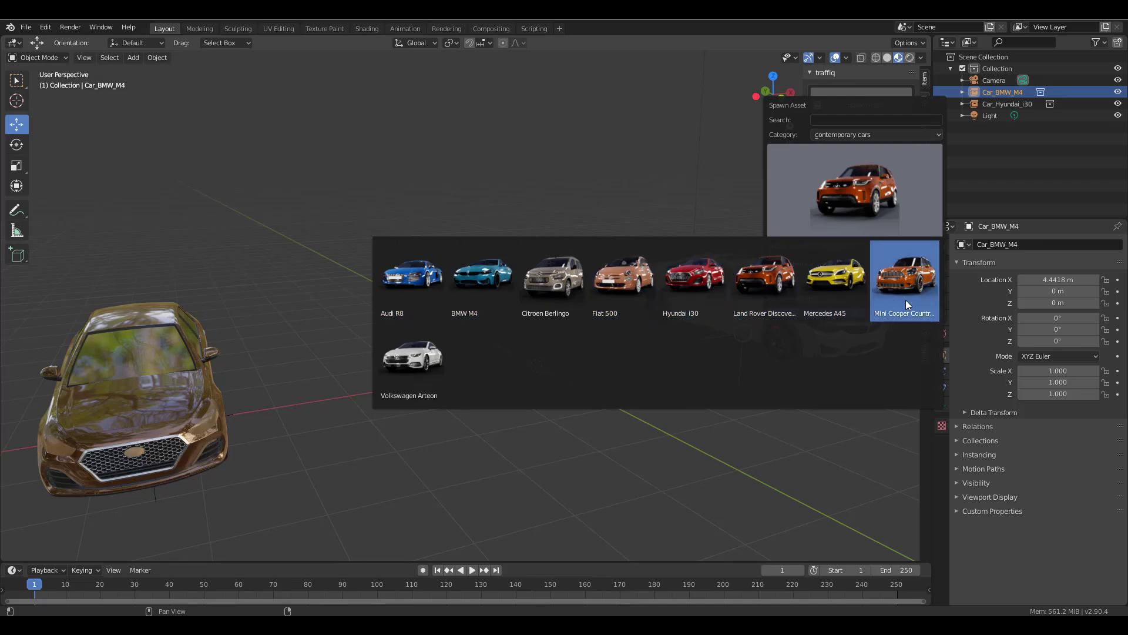
click(905, 284)
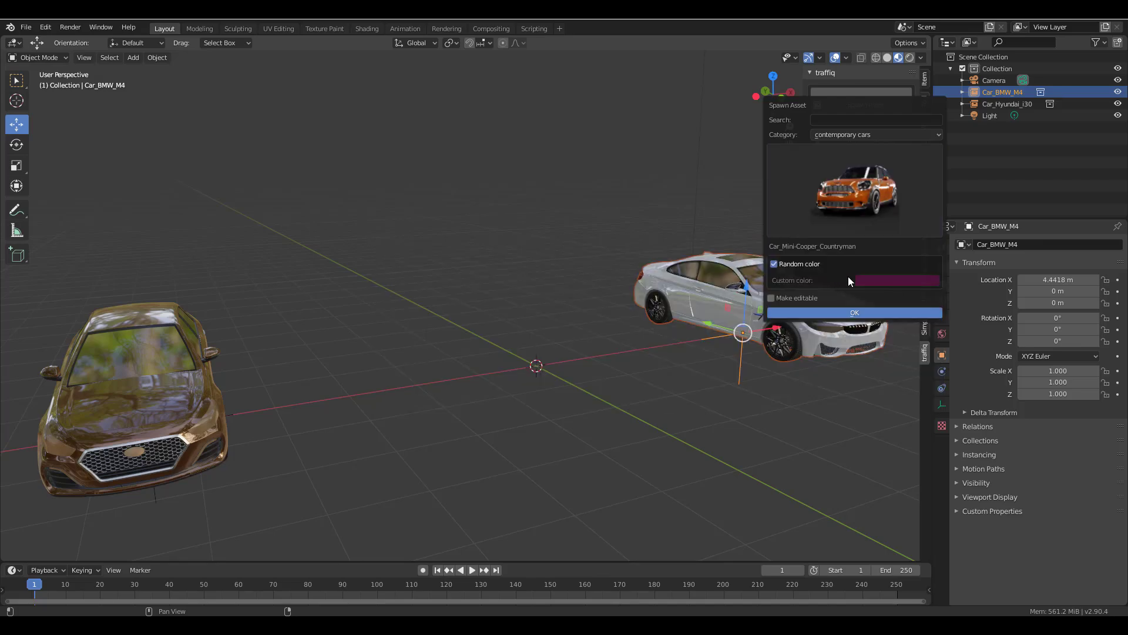
click(793, 271)
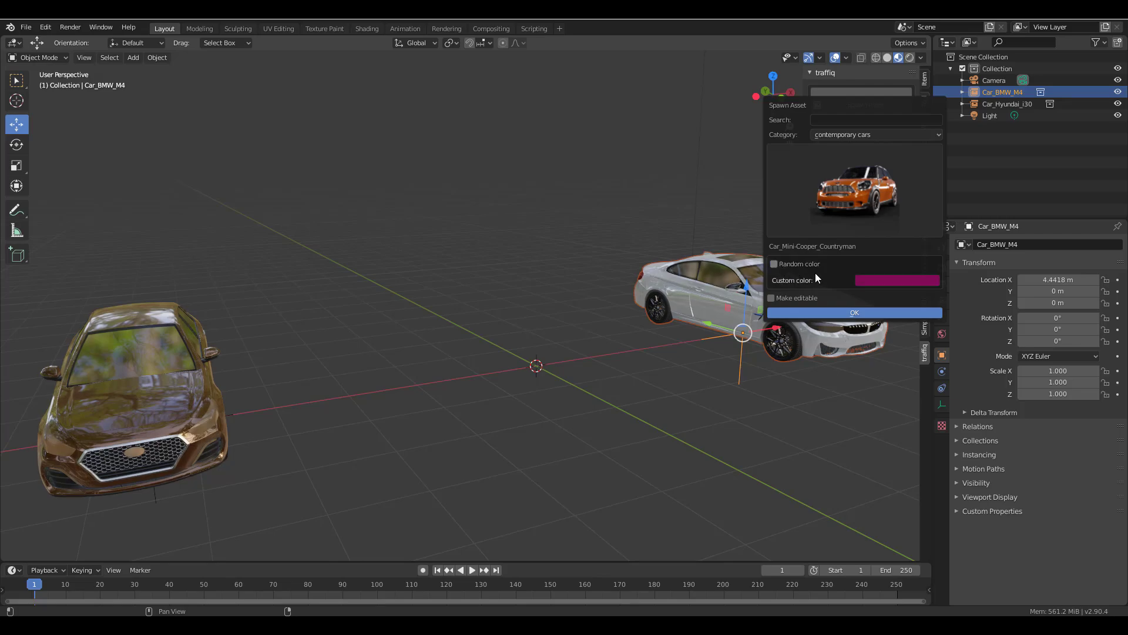
click(883, 284)
mouse_move(899, 239)
mouse_down()
mouse_move(923, 239)
mouse_move(888, 239)
mouse_up()
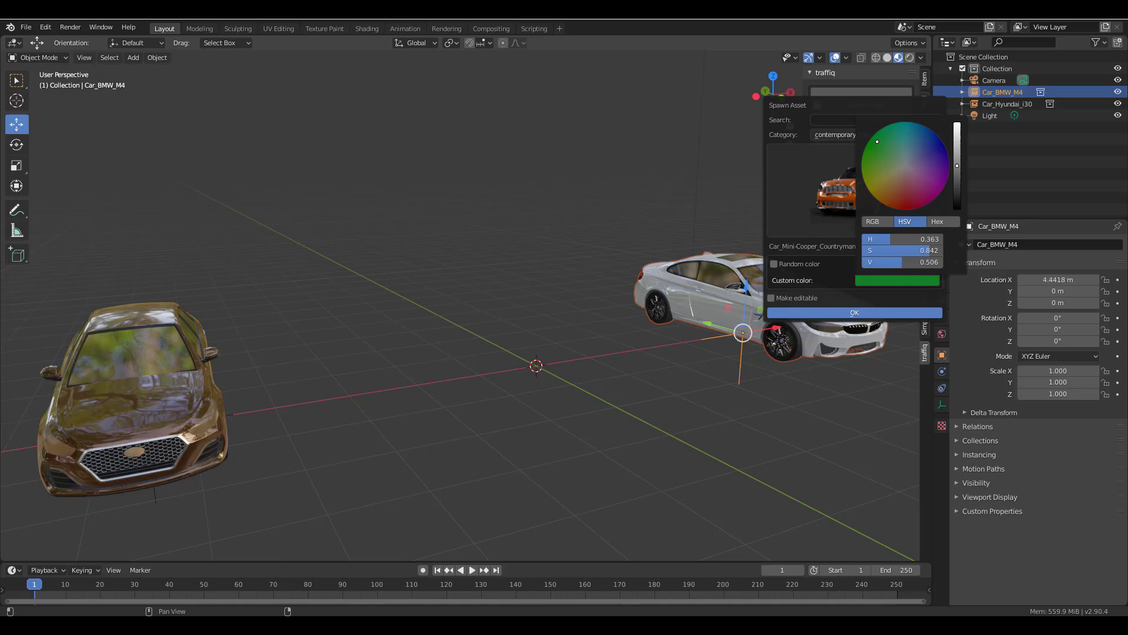
click(787, 268)
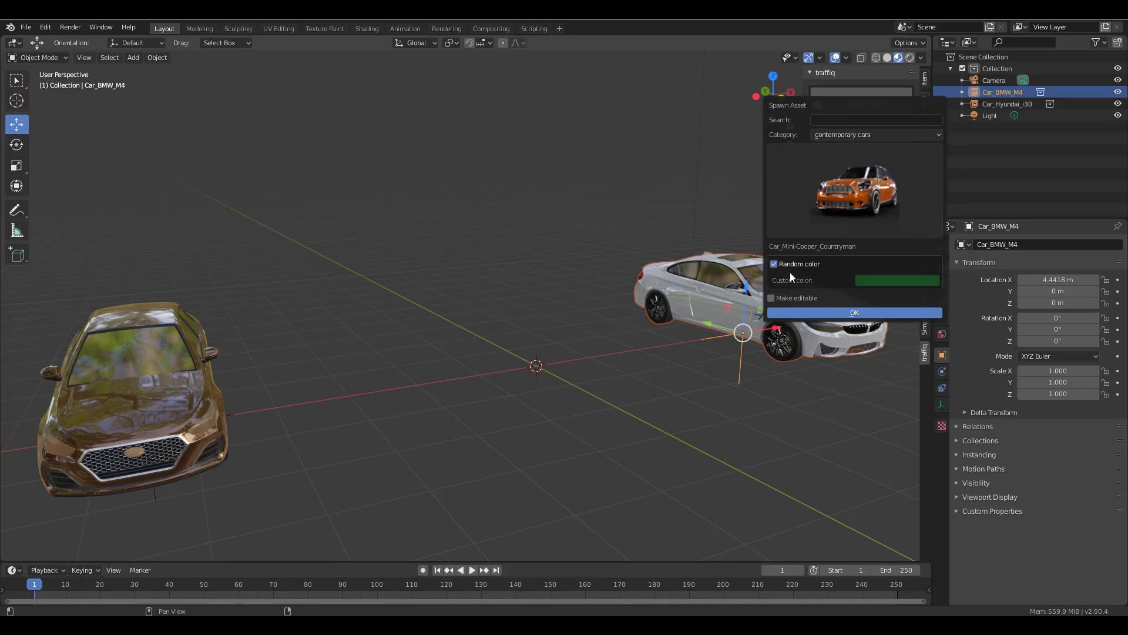
click(860, 311)
key(Return)
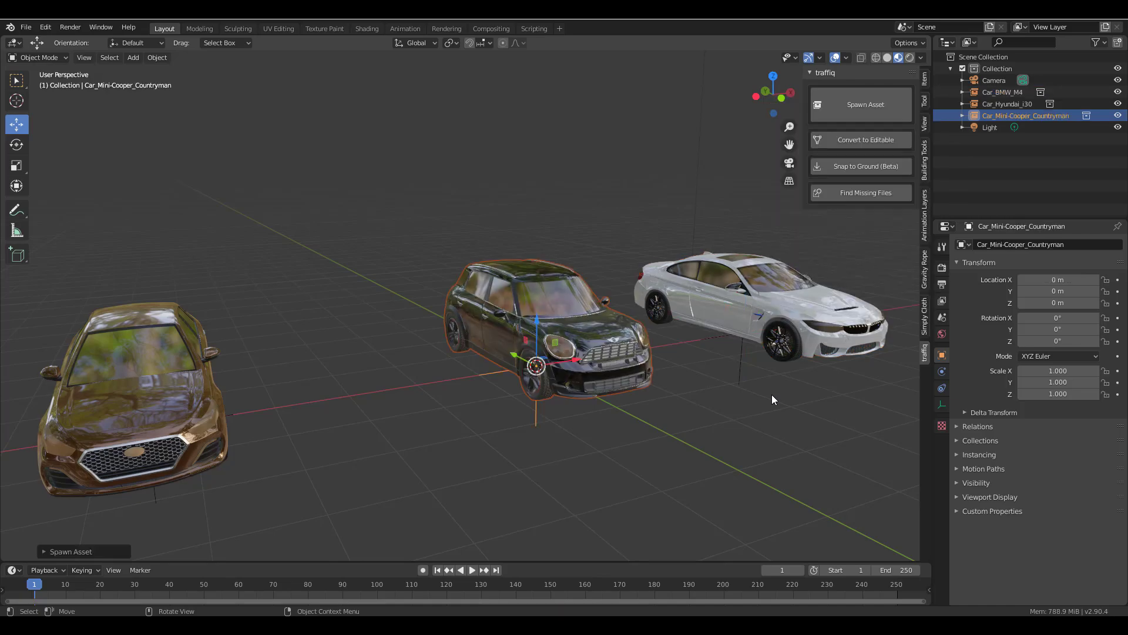
- Place the first four linked copies of the Mini Countryman around the cars
middle_drag(775, 398, 512, 370)
key(shift+d)
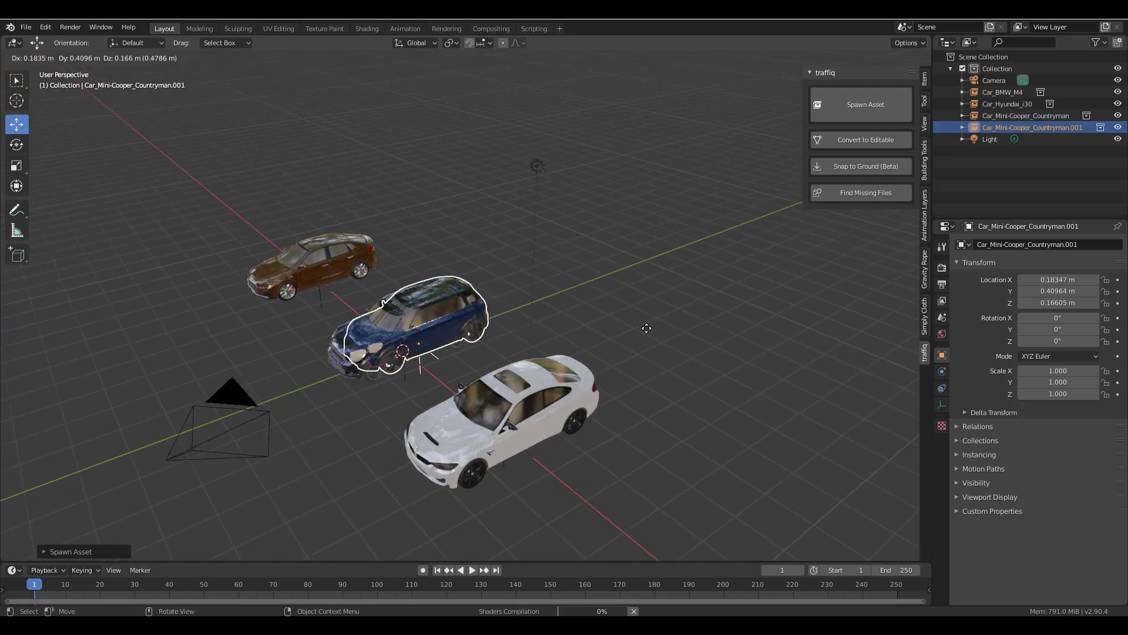
click(584, 365)
middle_drag(584, 365, 629, 302)
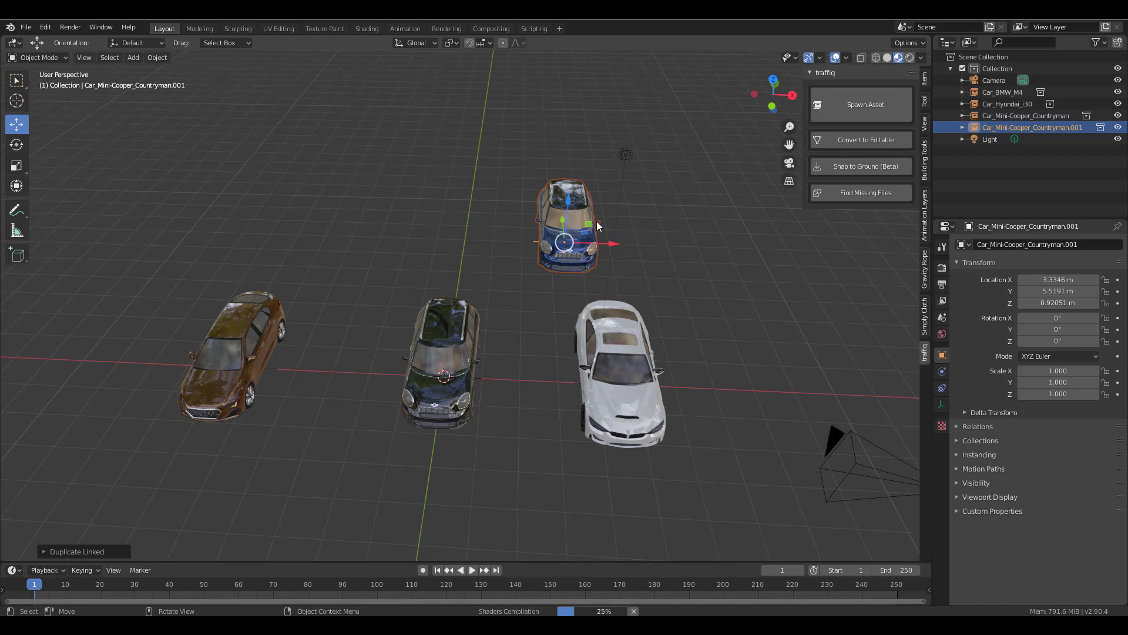
key(alt+d)
click(428, 196)
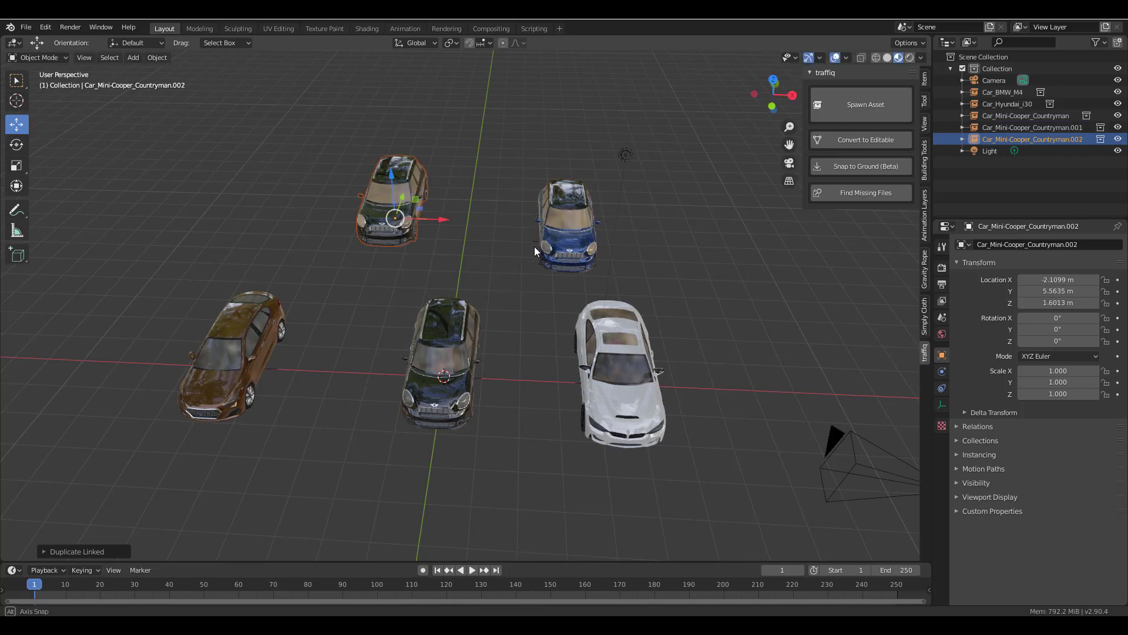
middle_drag(534, 246, 474, 252)
key(alt+d)
click(710, 258)
key(alt+d)
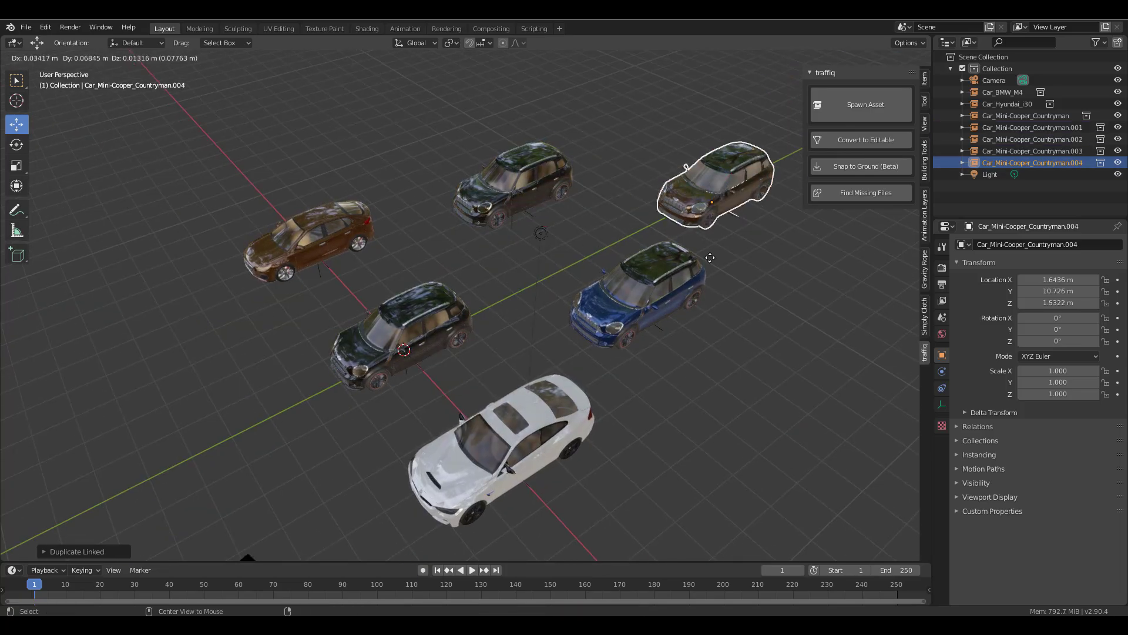
click(697, 132)
- Place two more linked Mini copies, reaching Countryman.006
middle_drag(615, 237, 515, 320)
scroll(605, 315, up, 4)
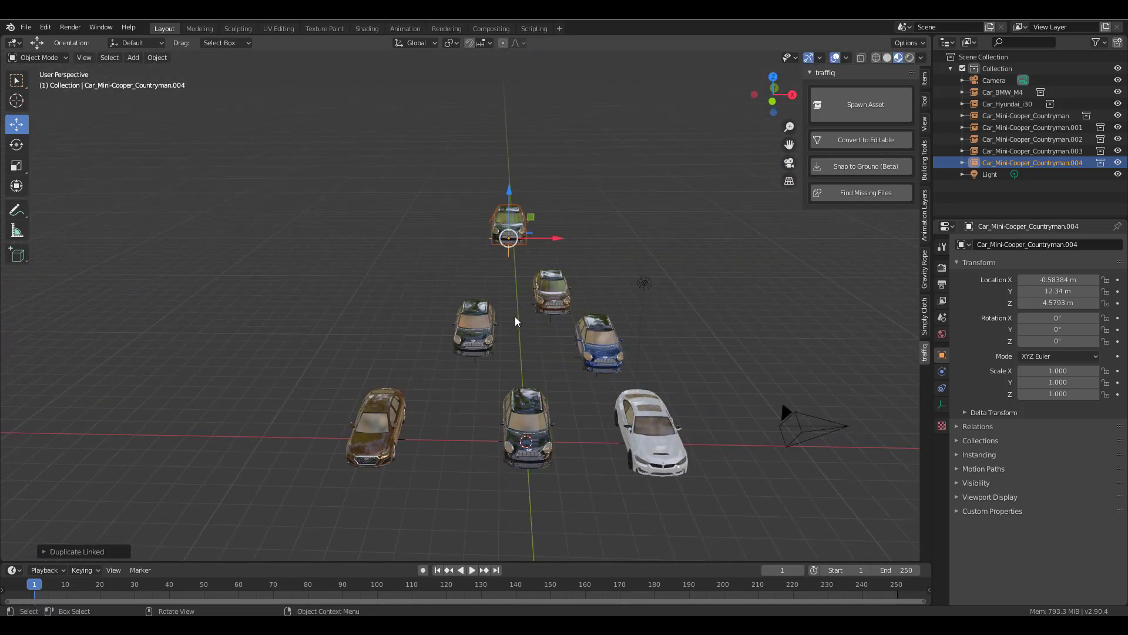
key(alt+d)
click(422, 273)
middle_drag(422, 273, 475, 286)
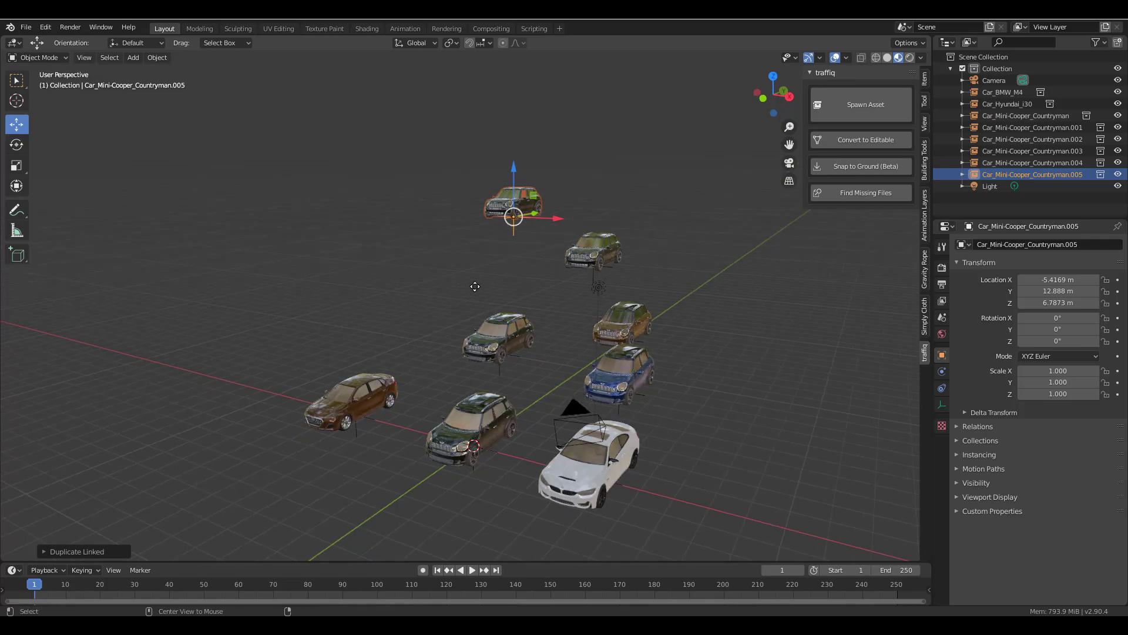
key(alt+d)
click(735, 300)
scroll(708, 366, down, 3)
middle_drag(708, 365, 594, 358)
scroll(570, 365, up, 4)
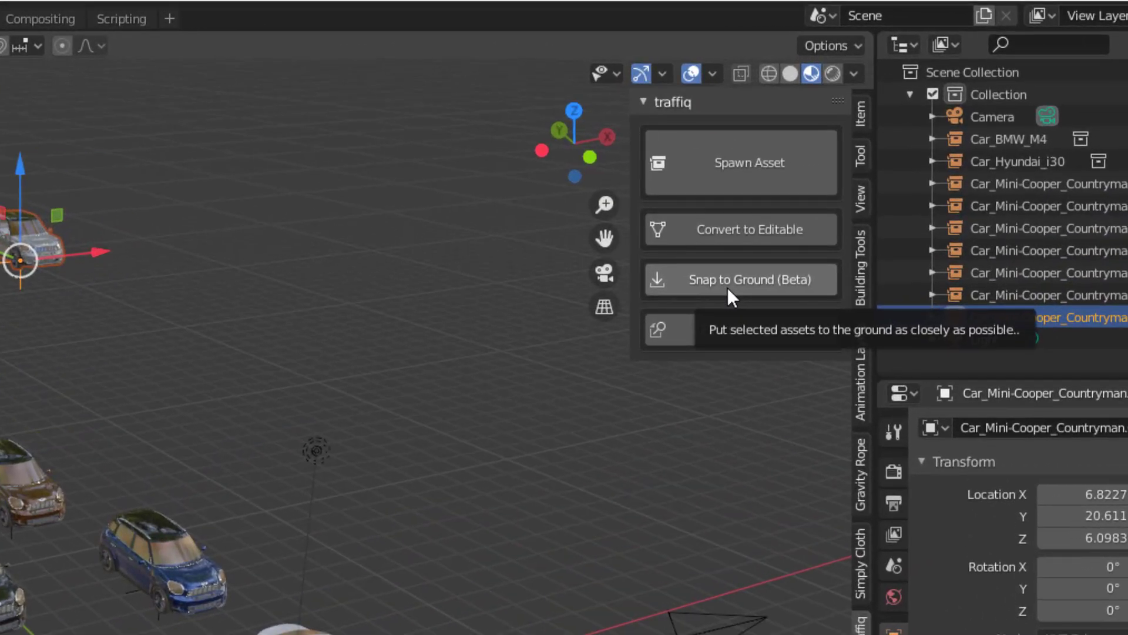
- Add a ground plane at the origin and scale it up to 21.611
click(475, 455)
key(shift+a)
mouse_move(475, 457)
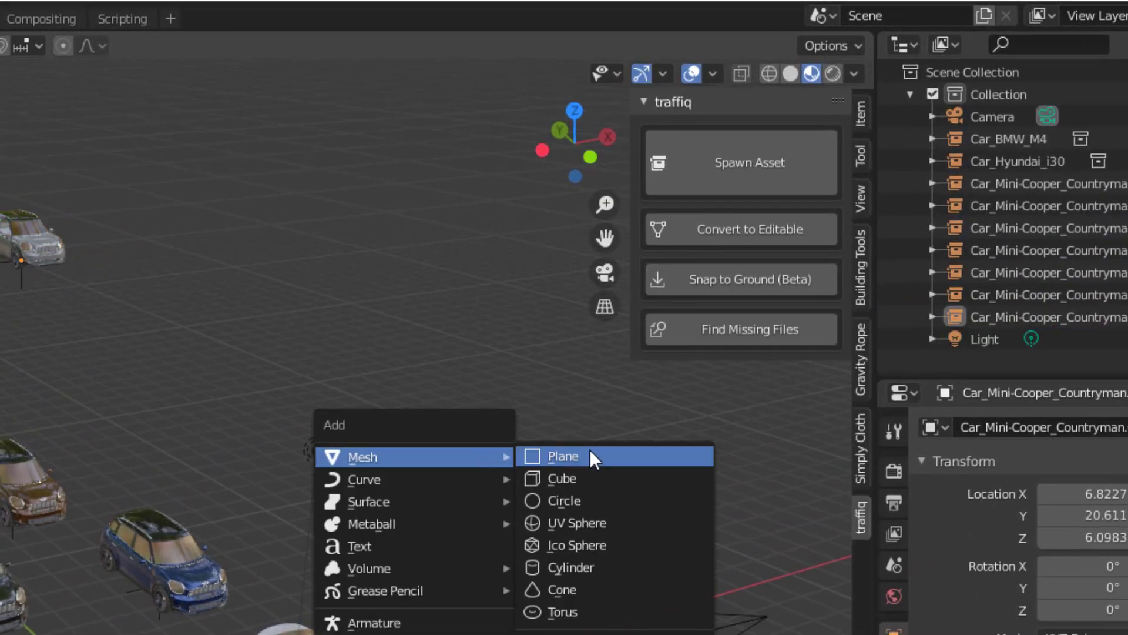
click(590, 457)
scroll(588, 437, down, 4)
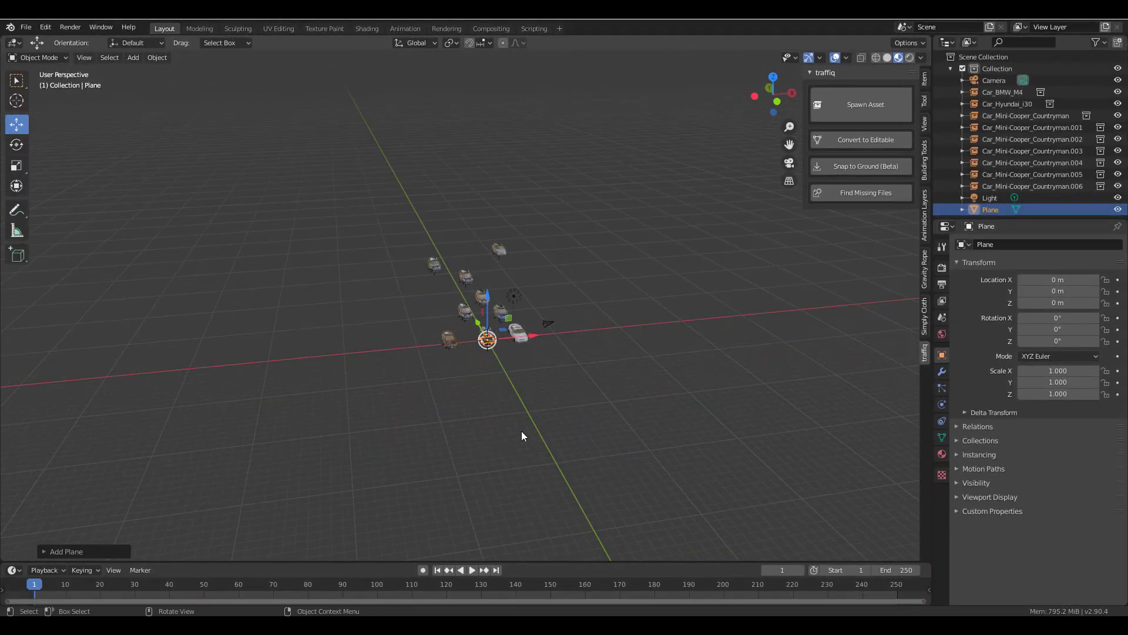
key(s)
click(733, 382)
- Orbit the view down toward the cars and select the Hyundai i30
middle_drag(733, 383, 591, 419)
scroll(496, 347, up, 3)
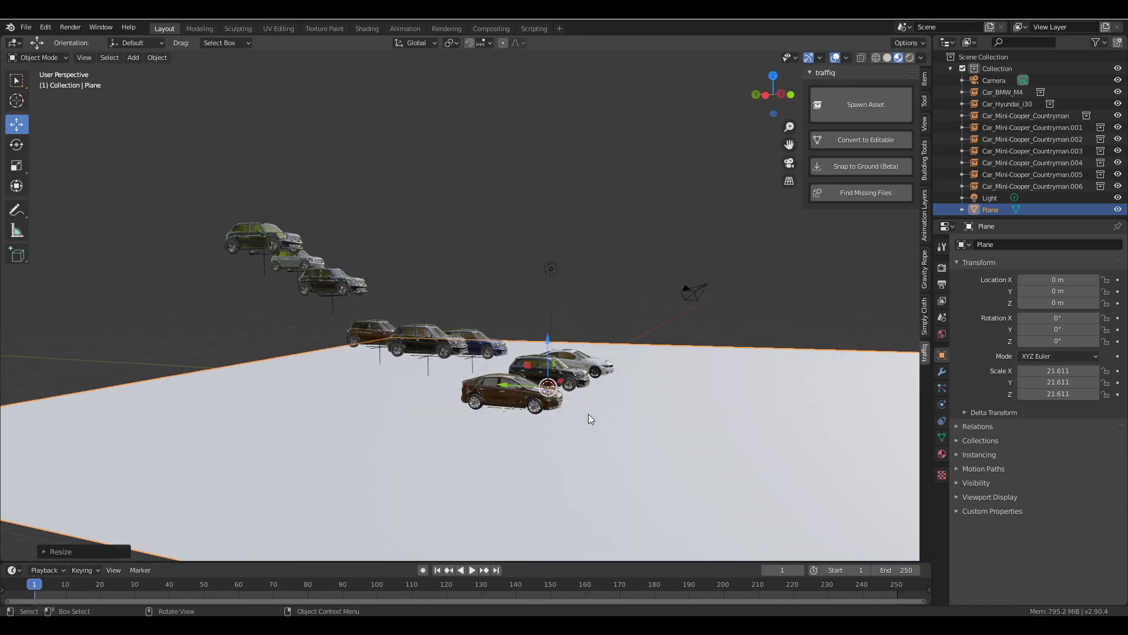
scroll(591, 419, up, 4)
middle_drag(685, 486, 579, 365)
click(597, 364)
- Lift the Hyundai, first Mini and BMW M4 up, then slide them along Y to −2.9675 m
shift+click(638, 316)
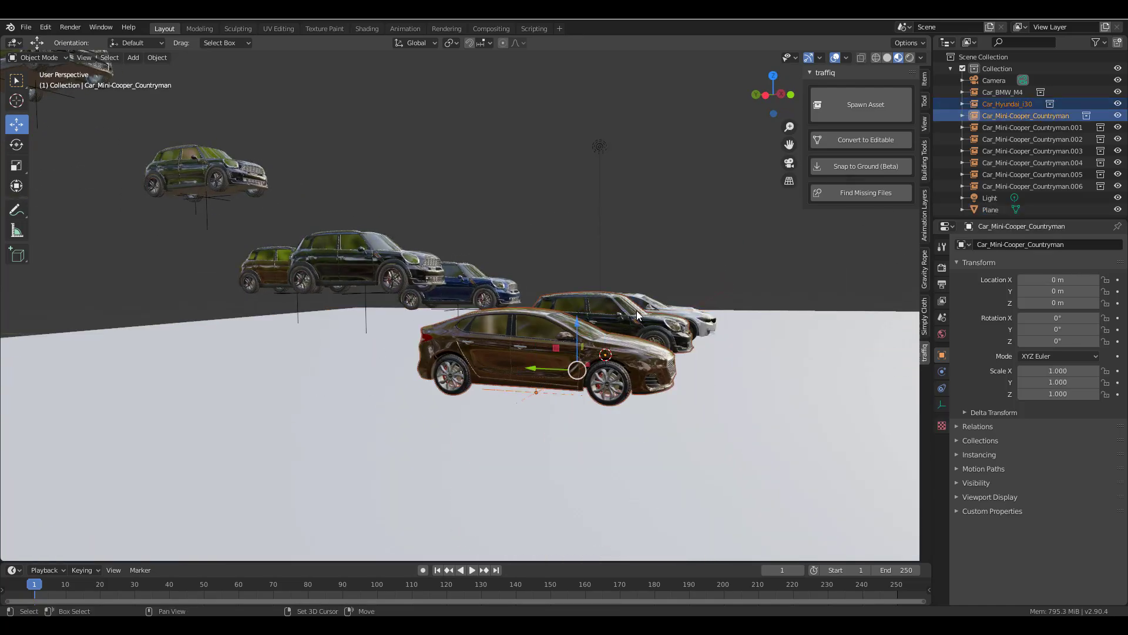
shift+click(679, 305)
drag(598, 323, 613, 205)
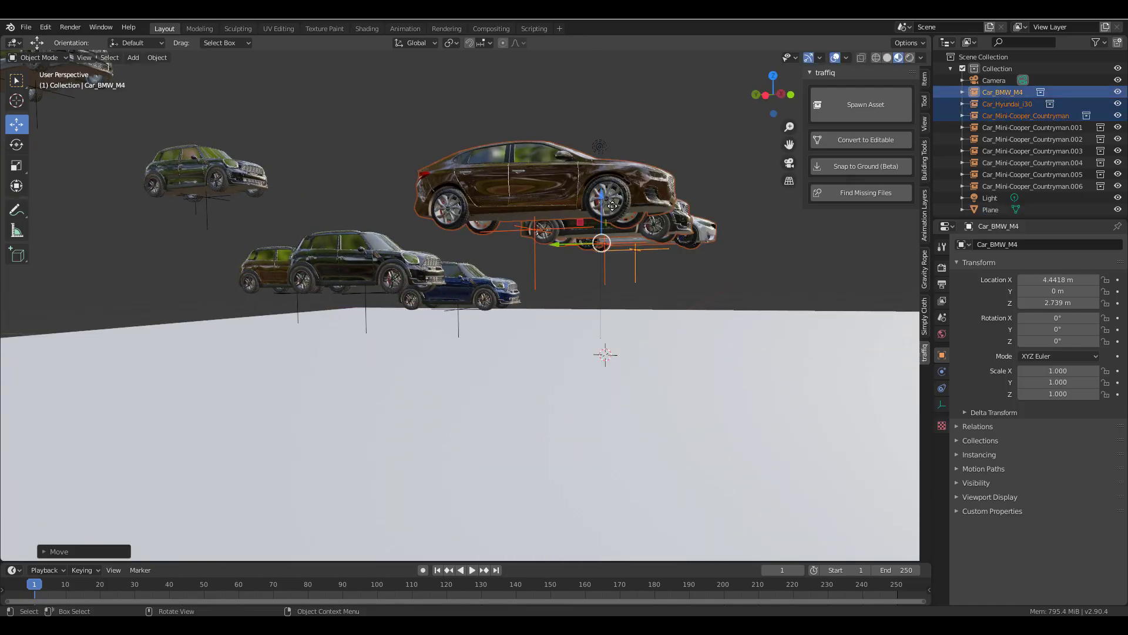
drag(567, 243, 696, 244)
- Space the Minis along X: blue car right, .002 left, .003 to 4.7912 m
middle_drag(697, 244, 580, 348)
scroll(426, 304, down, 4)
scroll(500, 378, up, 2)
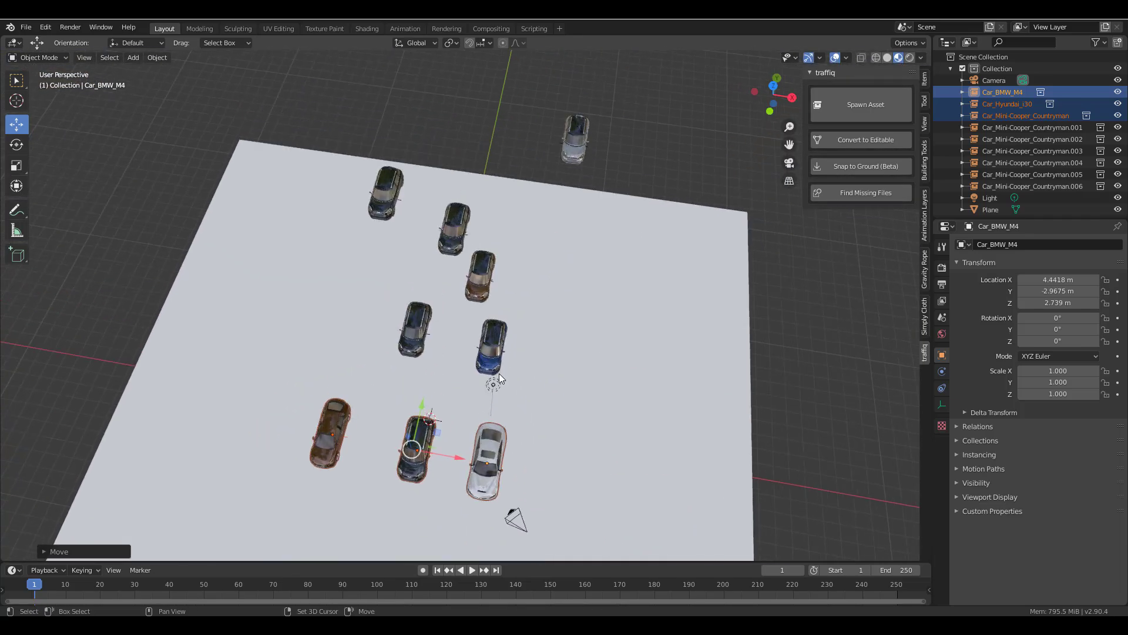
click(497, 362)
drag(536, 365, 624, 380)
click(432, 345)
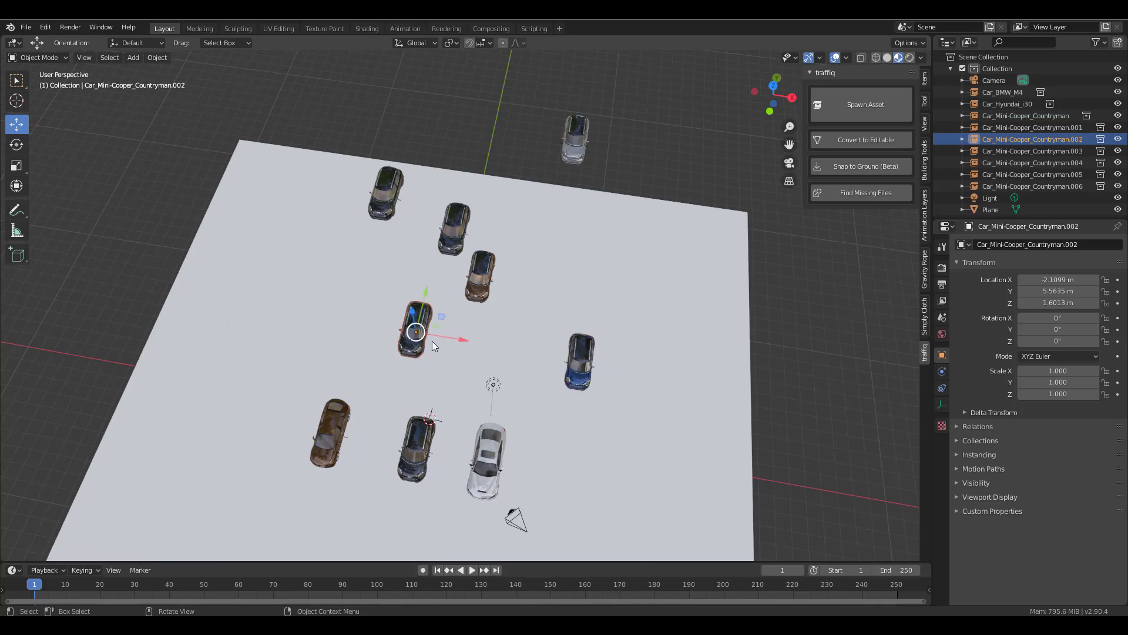
drag(433, 346, 400, 337)
click(491, 272)
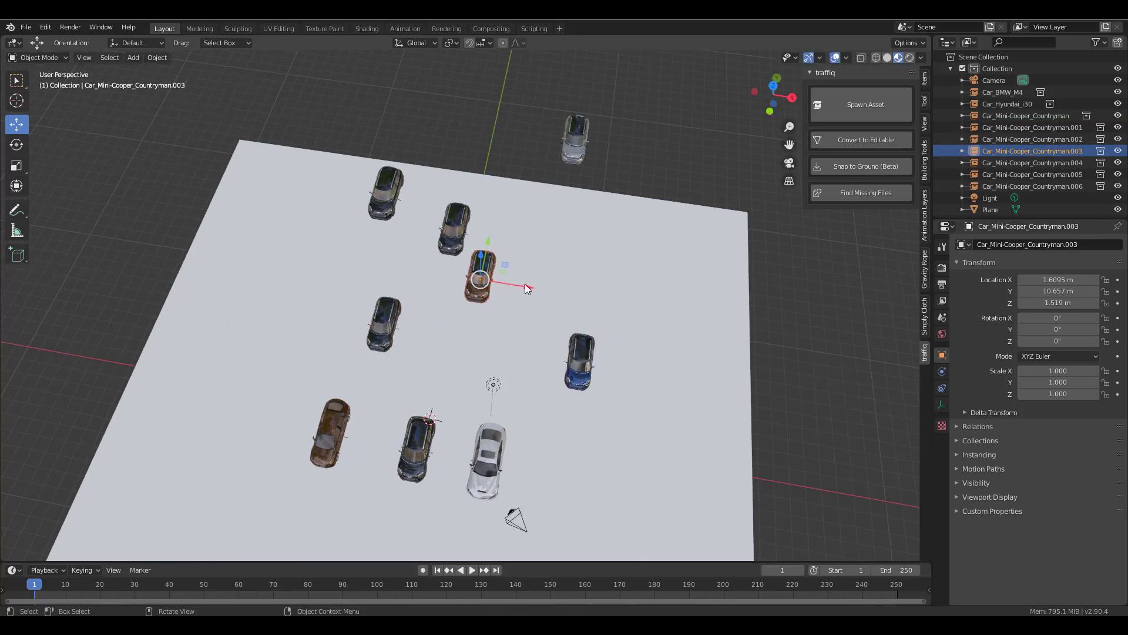
drag(524, 284, 567, 286)
middle_drag(488, 359, 358, 347)
- Snap Mini Coopers .005, .004 and .003 down onto the ground plane
click(310, 275)
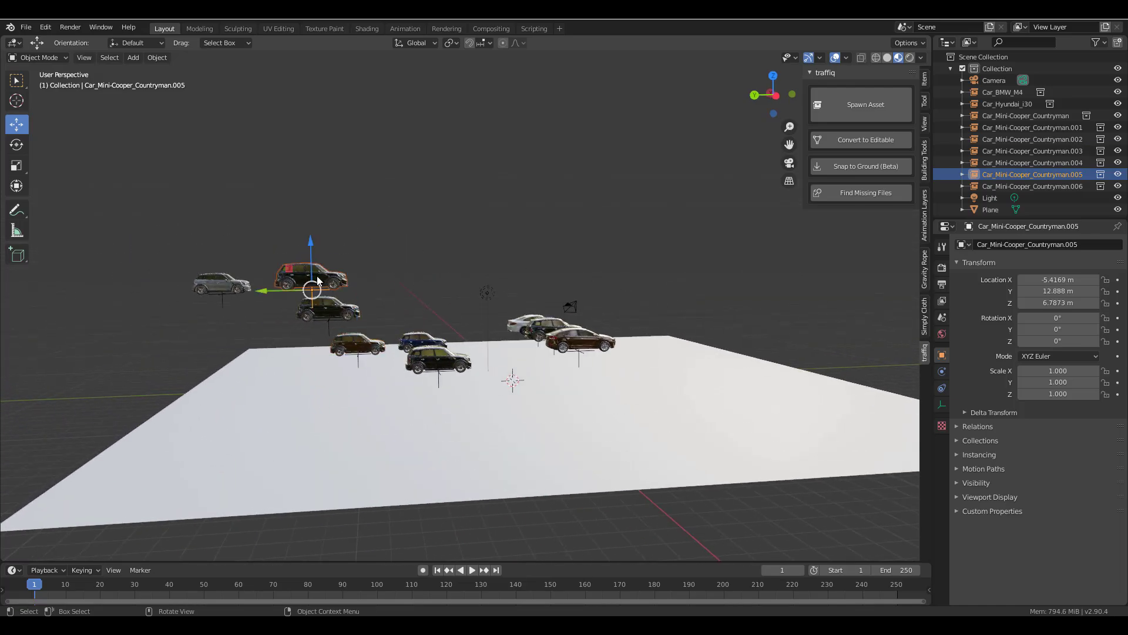
click(845, 167)
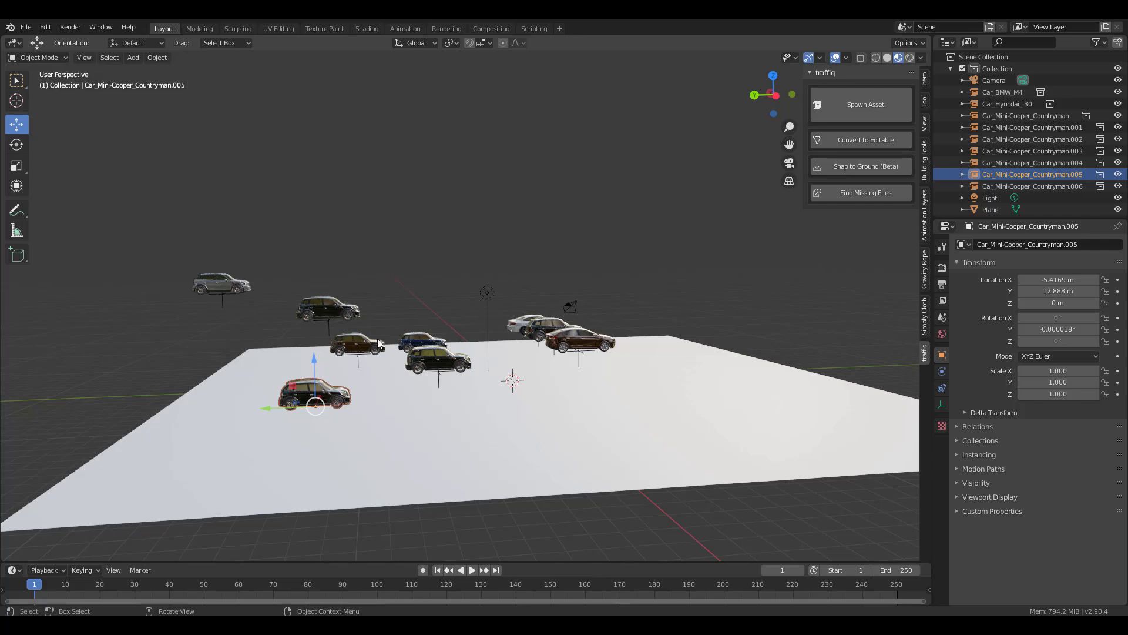
click(327, 309)
shift+click(359, 351)
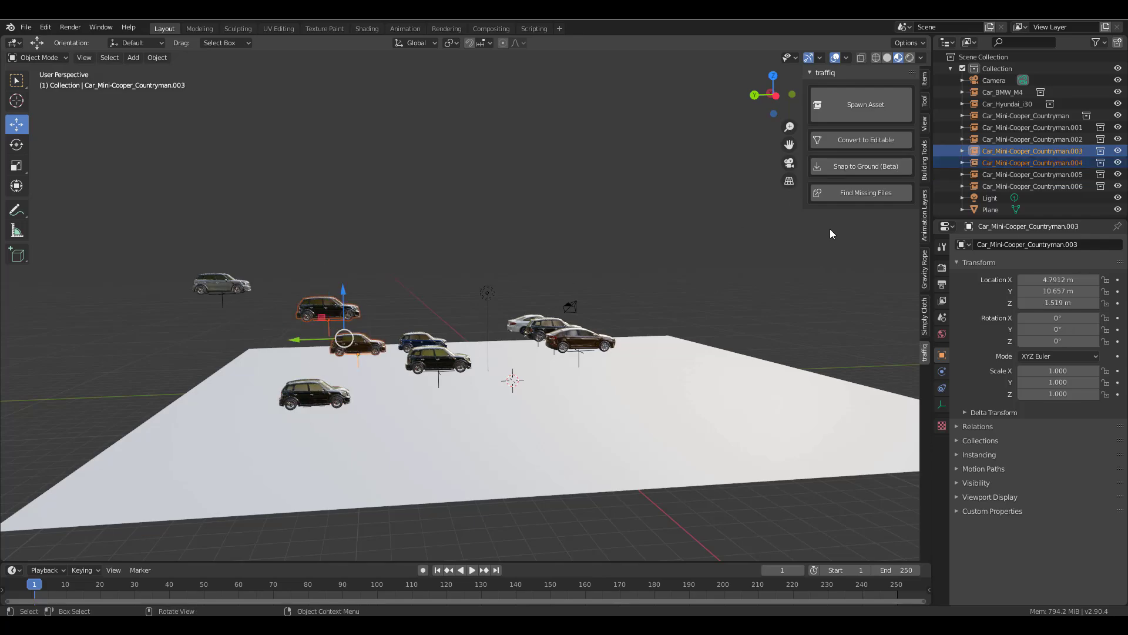
click(848, 168)
- Snap the BMW, Hyundai, first Mini and the .001/.002 Mini pair onto the plane
middle_drag(507, 380, 562, 307)
drag(543, 295, 554, 337)
click(876, 170)
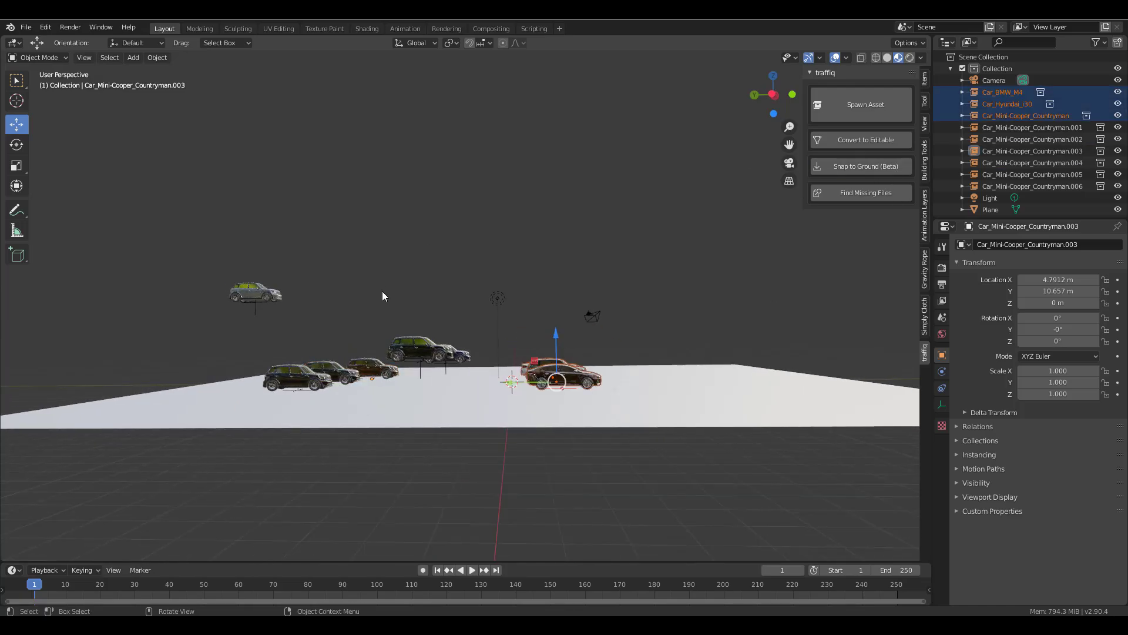
drag(390, 332, 454, 361)
click(853, 170)
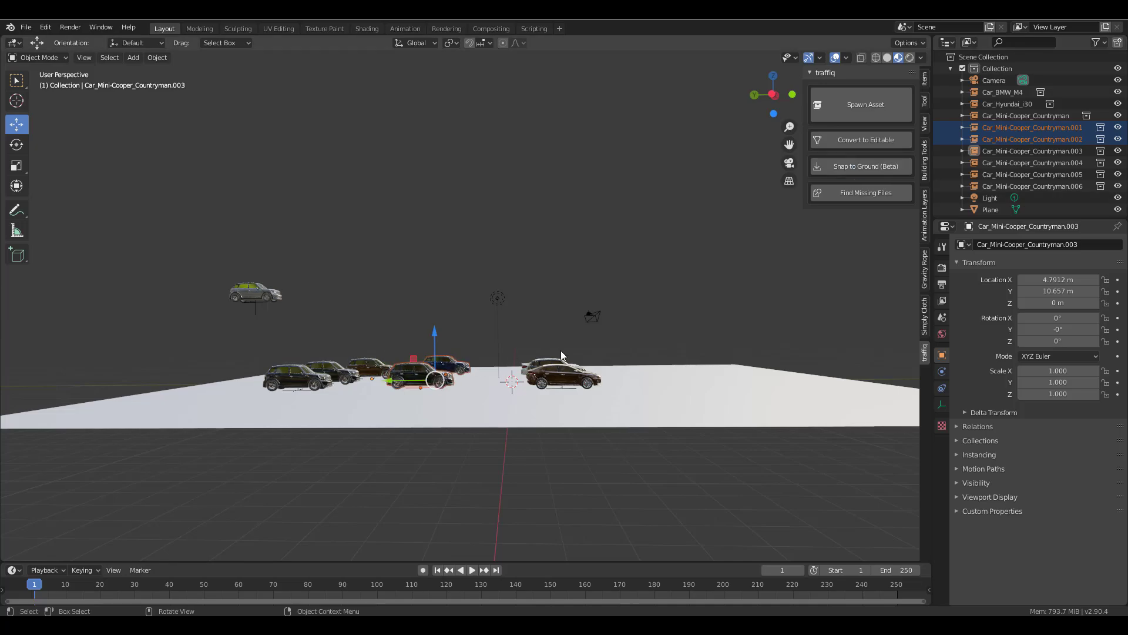
middle_drag(560, 350, 387, 371)
middle_drag(703, 351, 505, 358)
scroll(534, 347, up, 3)
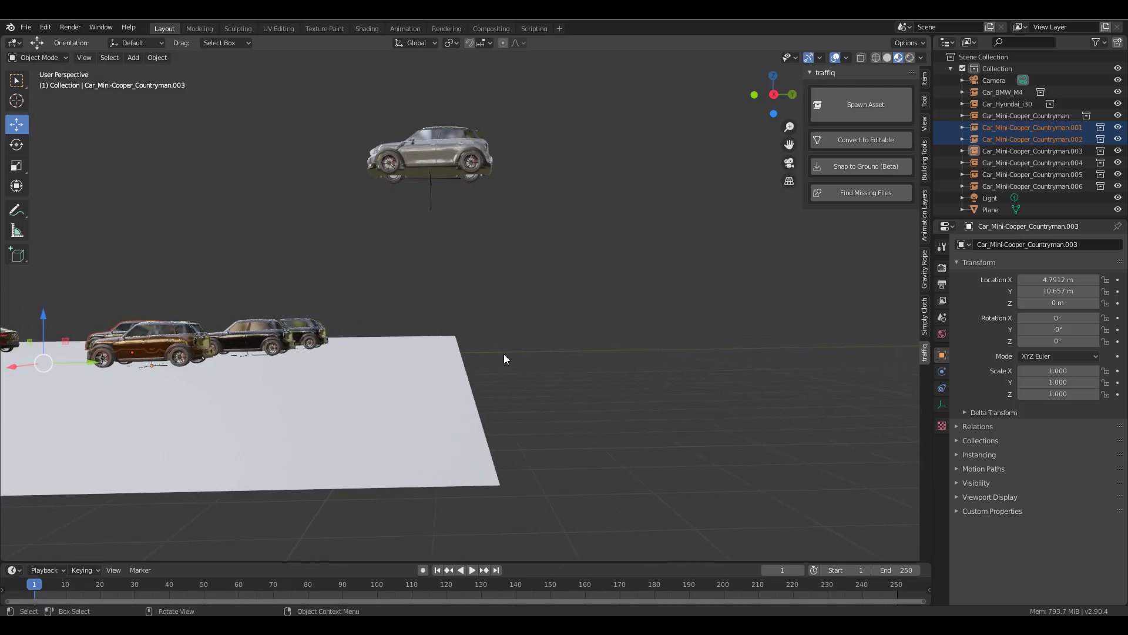
- Check the scene from the right side and try snapping the floating car to the ground
click(774, 94)
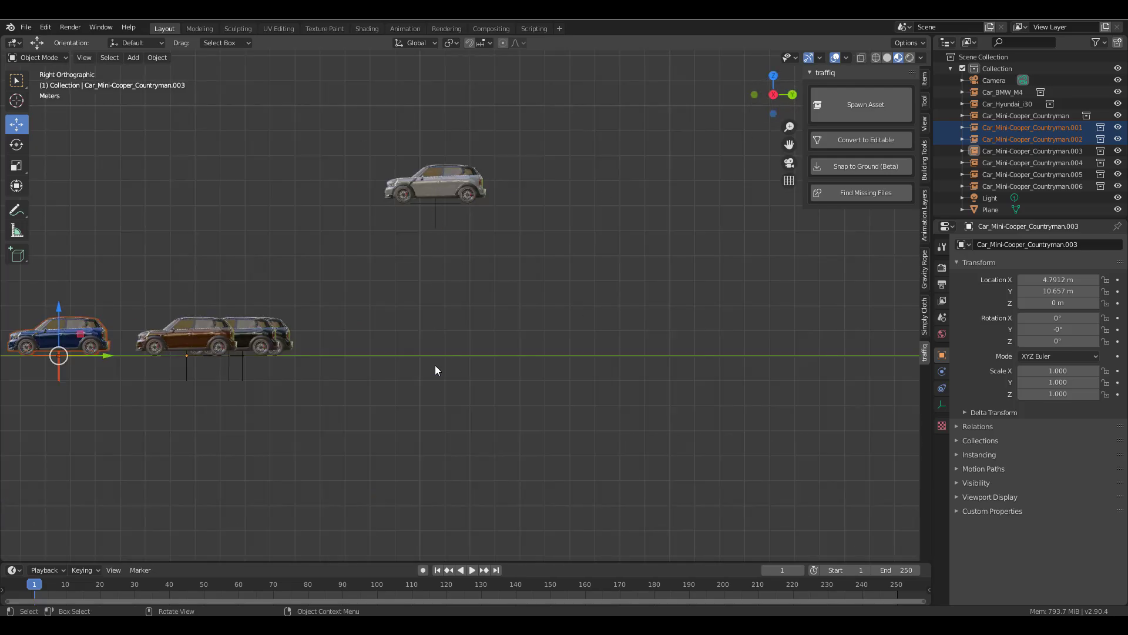
middle_drag(435, 370, 473, 344)
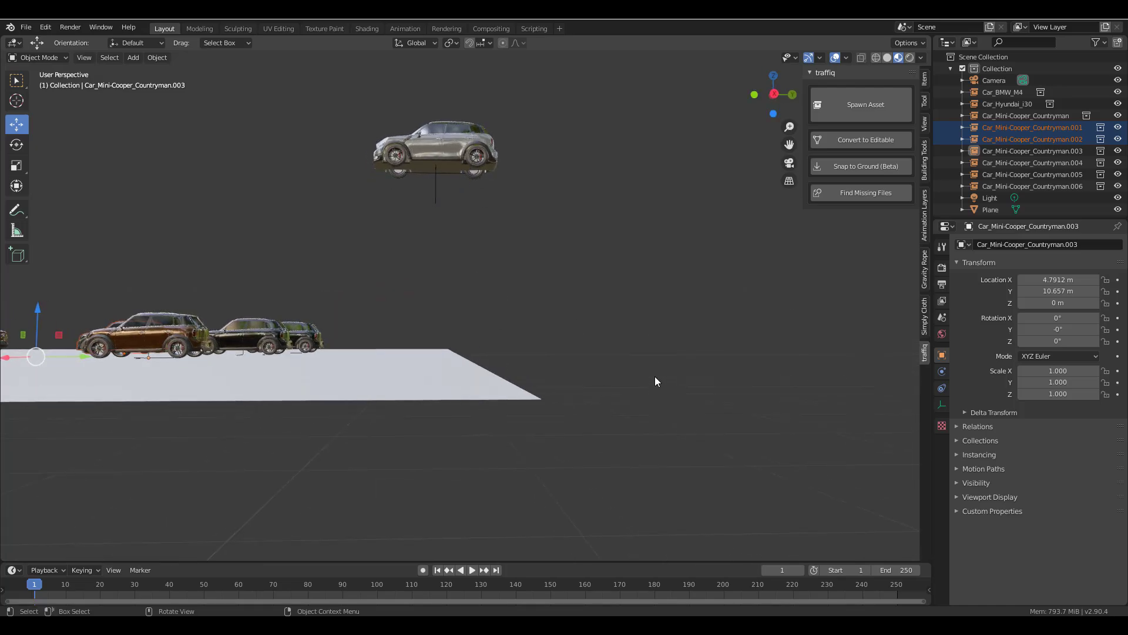
click(445, 170)
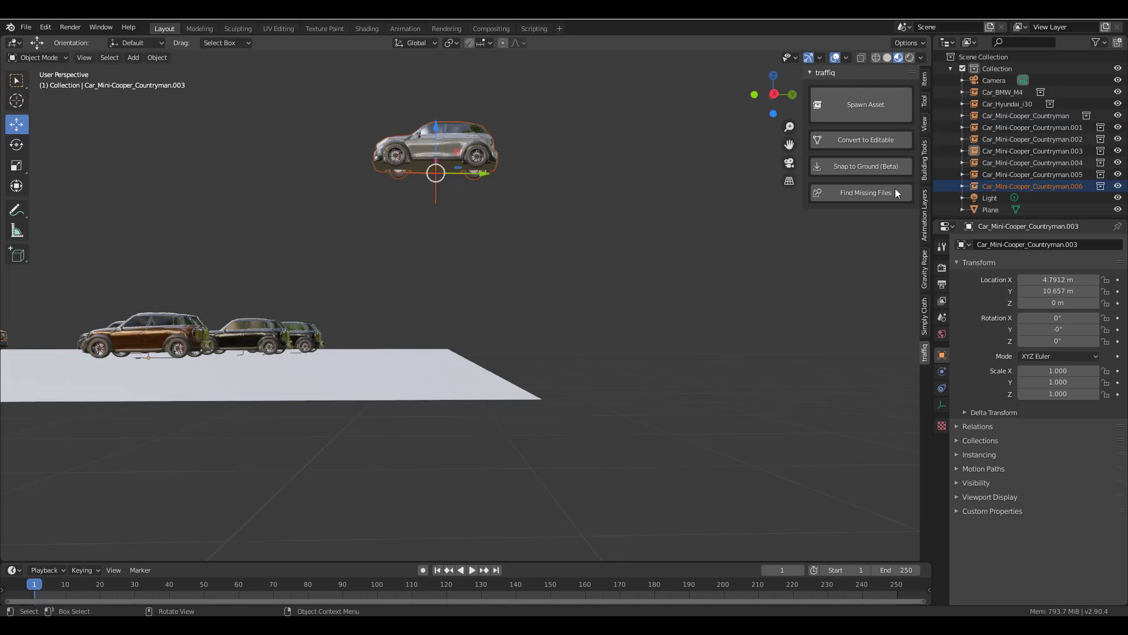
click(869, 163)
- Move the ground plane along Y to 8.77 m
click(408, 432)
middle_drag(466, 425, 298, 363)
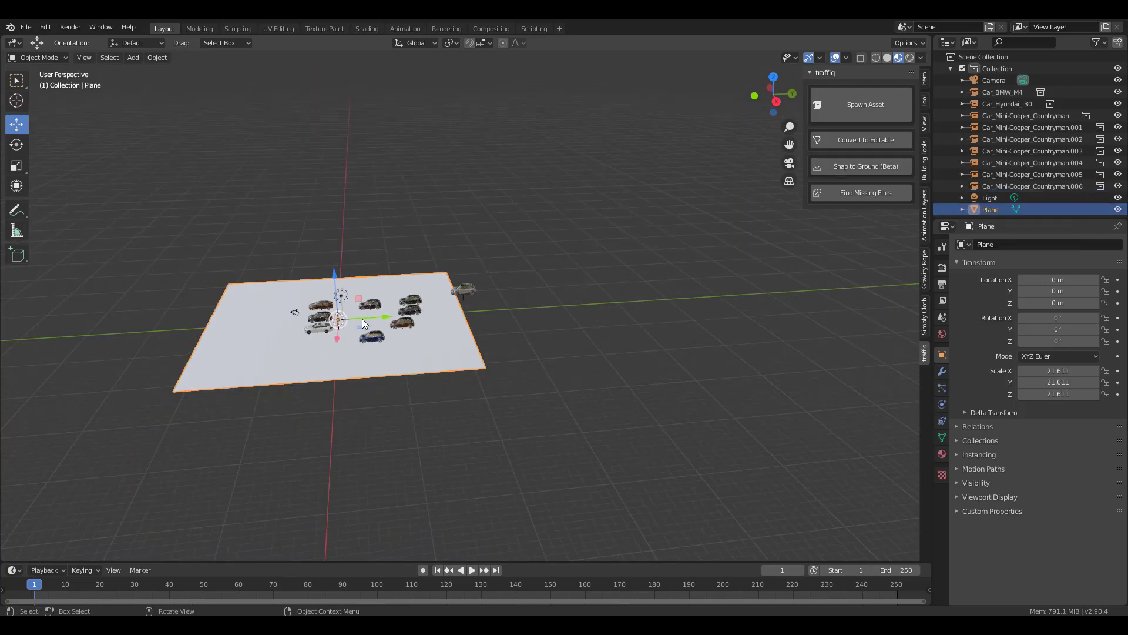
drag(362, 319, 415, 314)
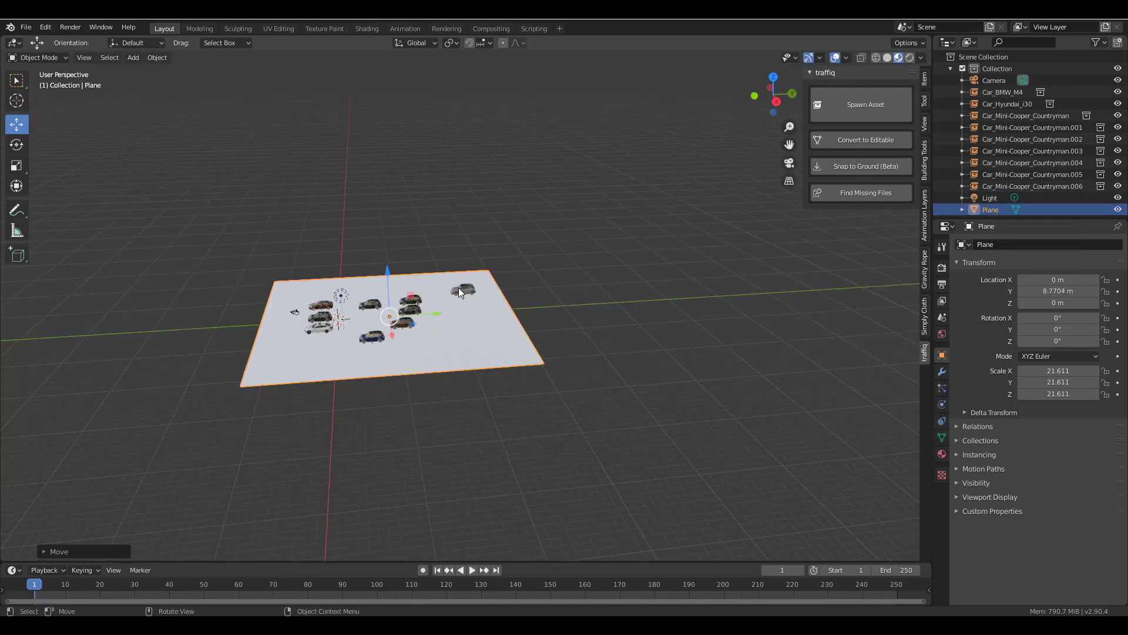
- Snap Mini Cooper .006 onto the plane
click(460, 292)
click(842, 167)
middle_drag(494, 312, 599, 369)
scroll(495, 264, up, 6)
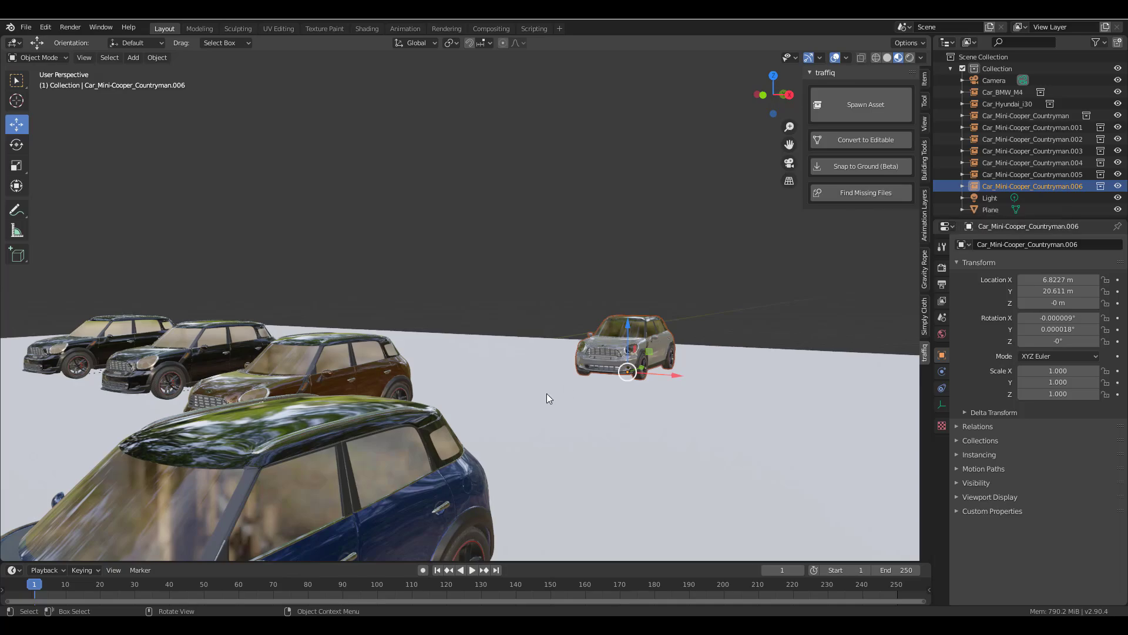
scroll(546, 393, down, 5)
scroll(487, 401, up, 5)
middle_drag(440, 391, 491, 412)
scroll(499, 383, up, 4)
scroll(499, 388, up, 3)
- Convert the blue Mini Cooper .001 into an editable Car_Mini-Cooper_Countryman.007
click(481, 398)
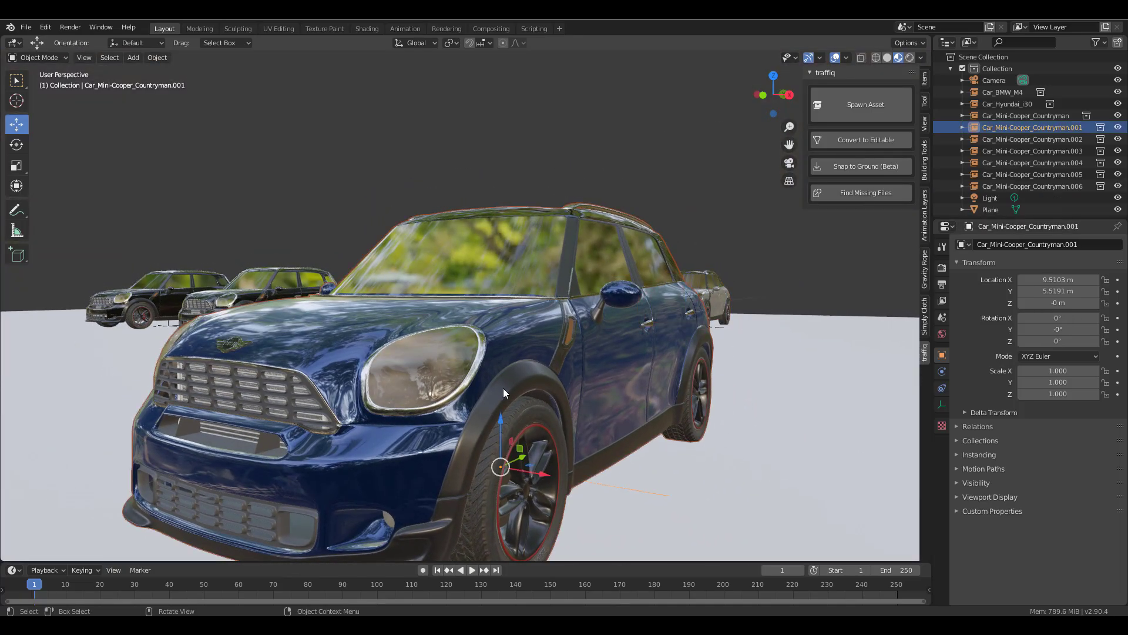
scroll(503, 388, down, 5)
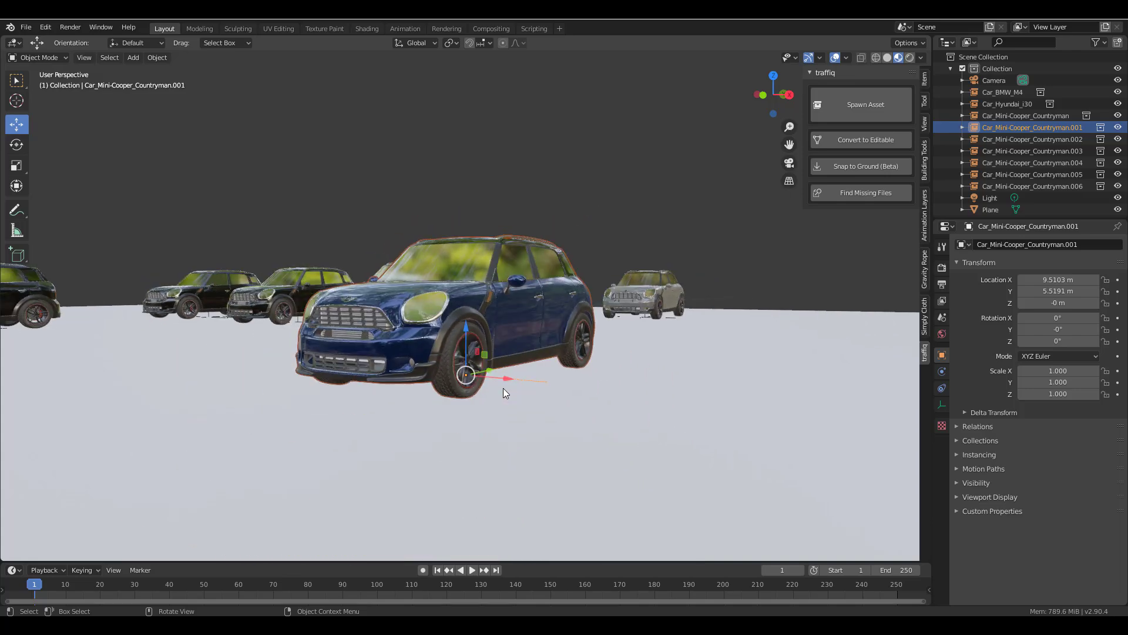
scroll(501, 386, up, 4)
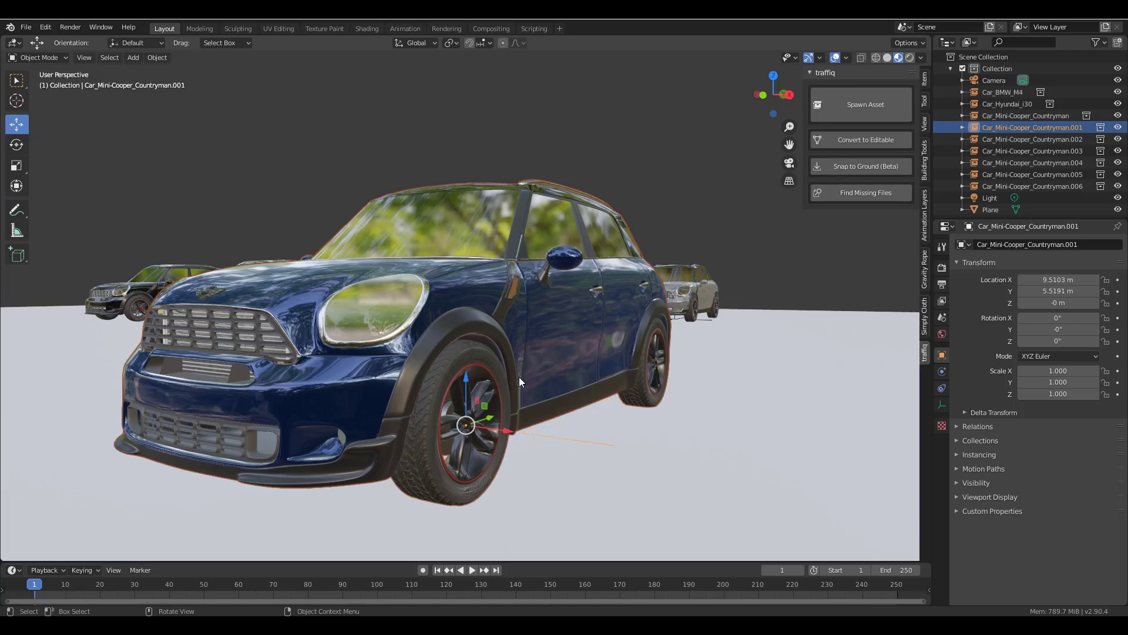
click(845, 138)
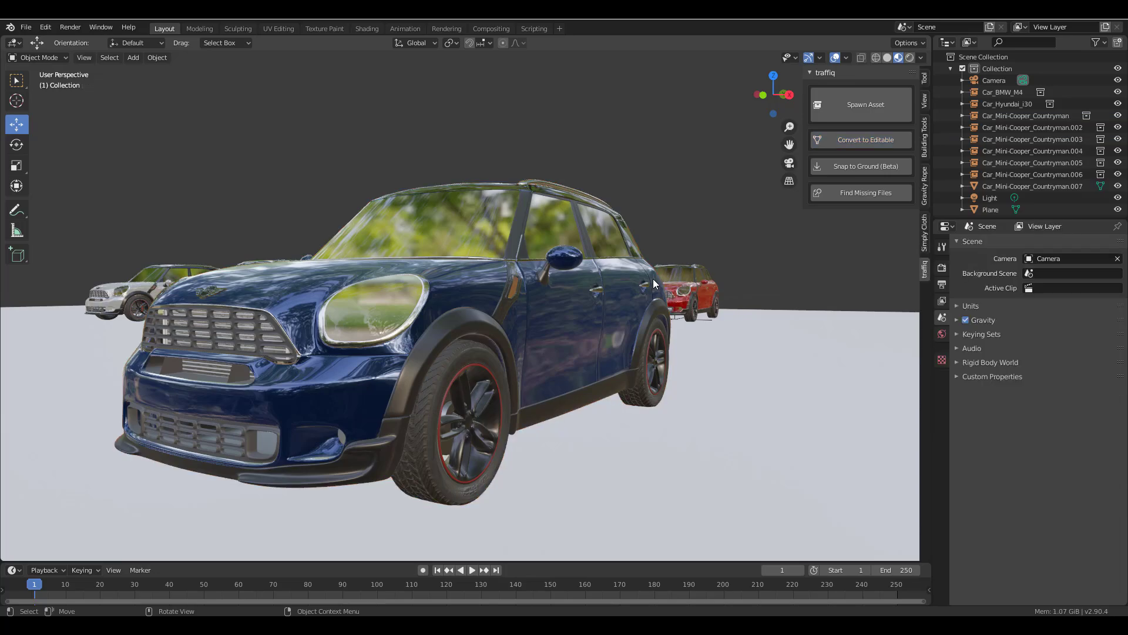
middle_drag(655, 262, 668, 294)
scroll(472, 358, down, 3)
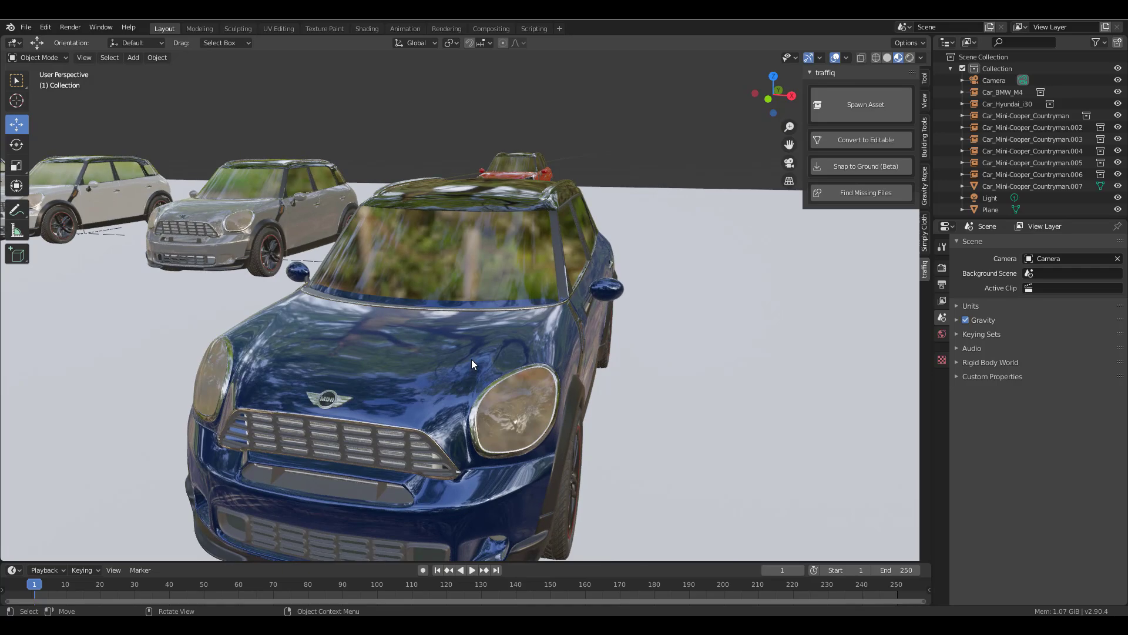
click(474, 357)
scroll(474, 358, down, 2)
middle_drag(491, 362, 534, 352)
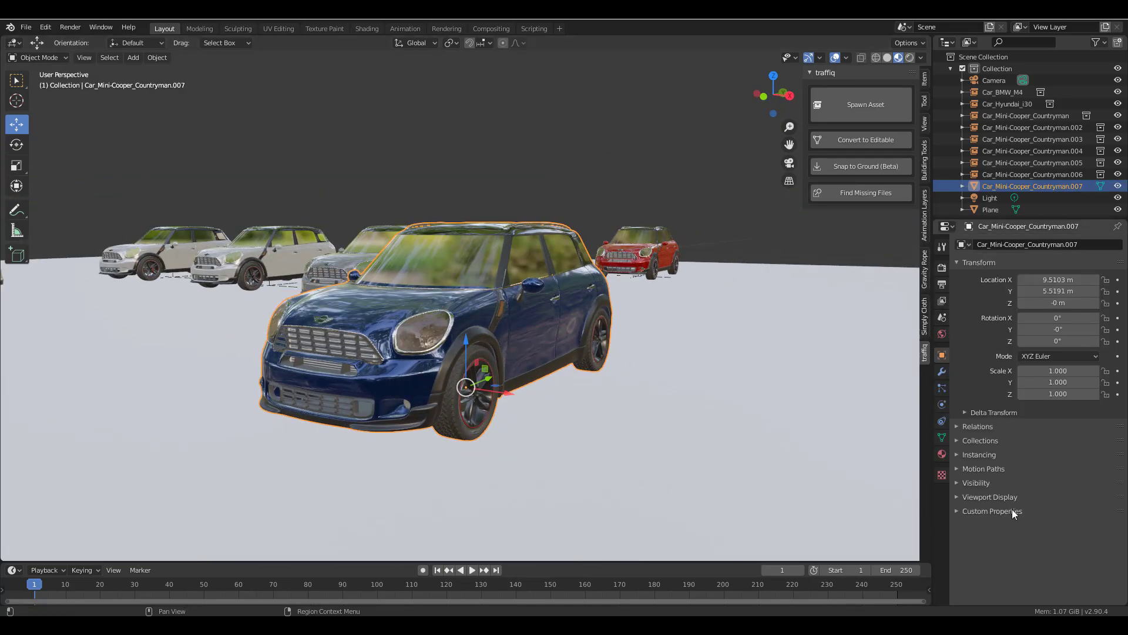
- Review the blue Mini's materials, including Glass_Basic_tqm, in Material Properties
click(942, 454)
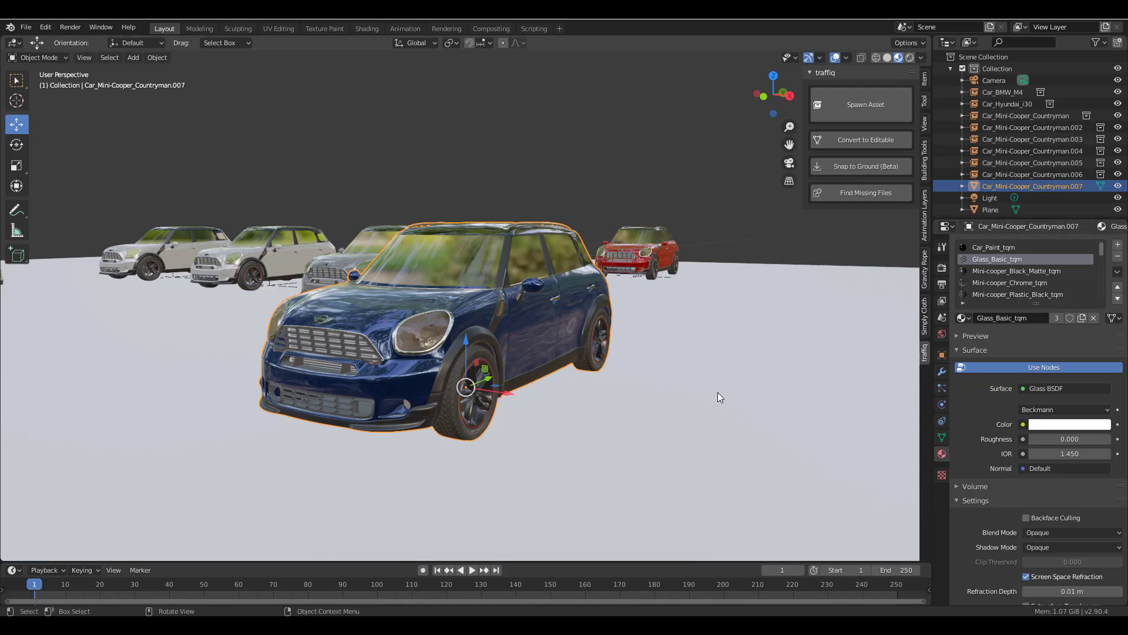
scroll(449, 333, down, 6)
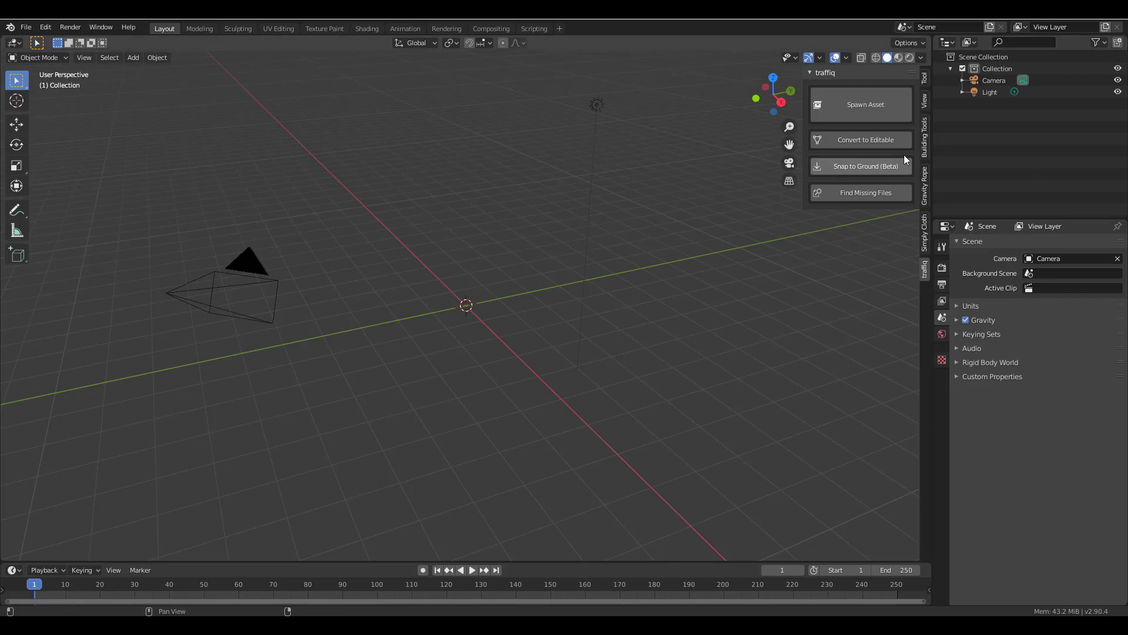
- In traffiq Spawn Asset, set Category to motorcycles and open the picker for Bike_Yamaha_DT125
click(877, 114)
click(875, 149)
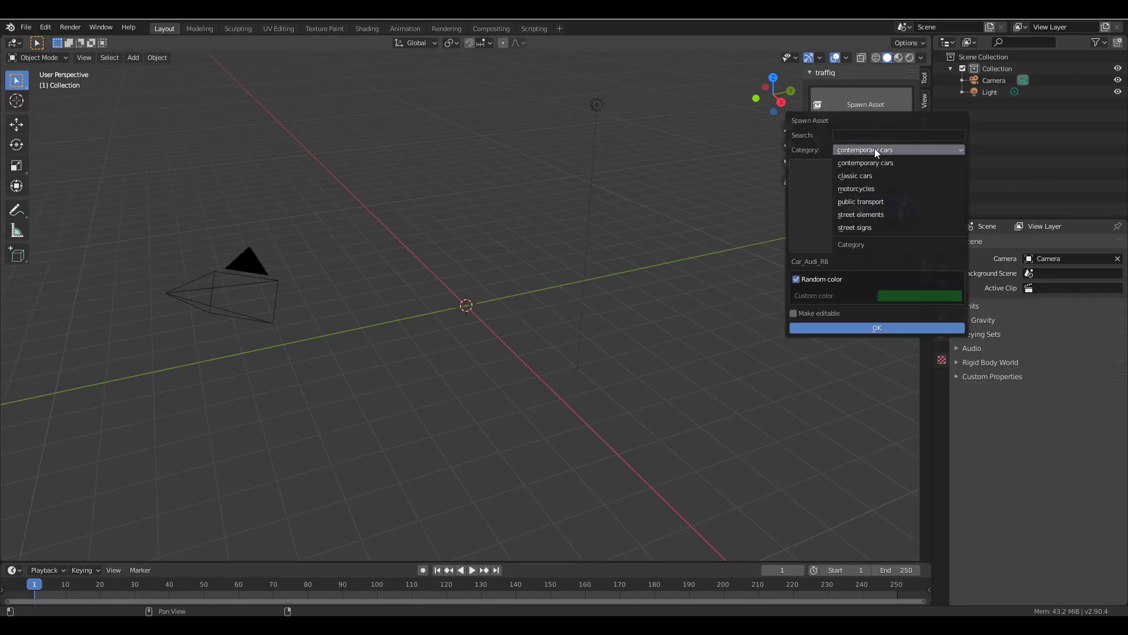
click(861, 188)
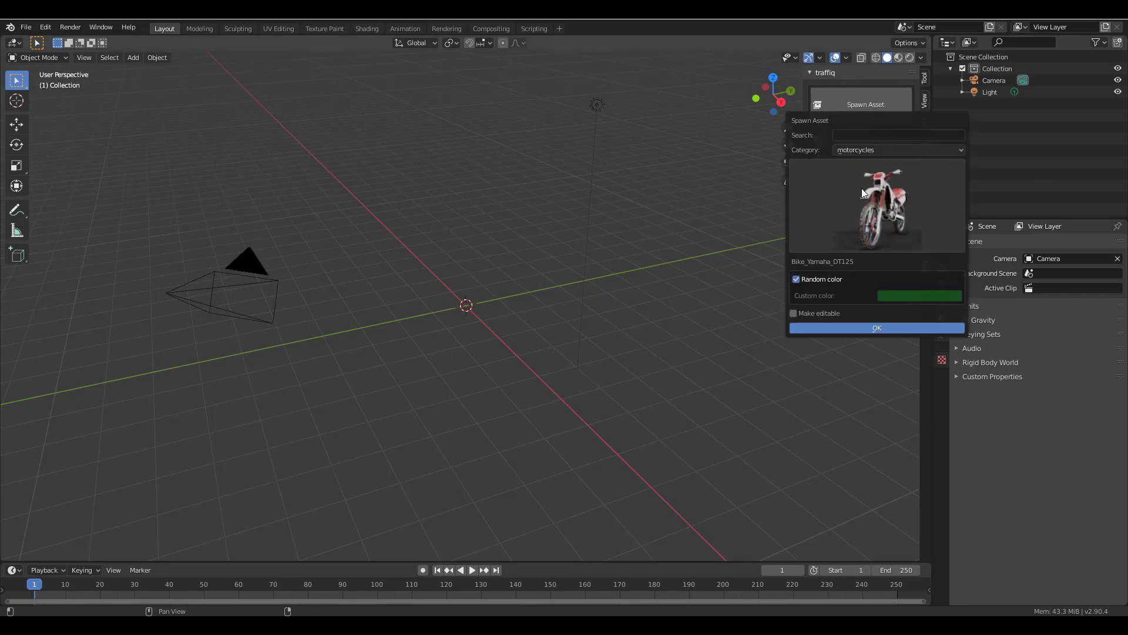
click(882, 217)
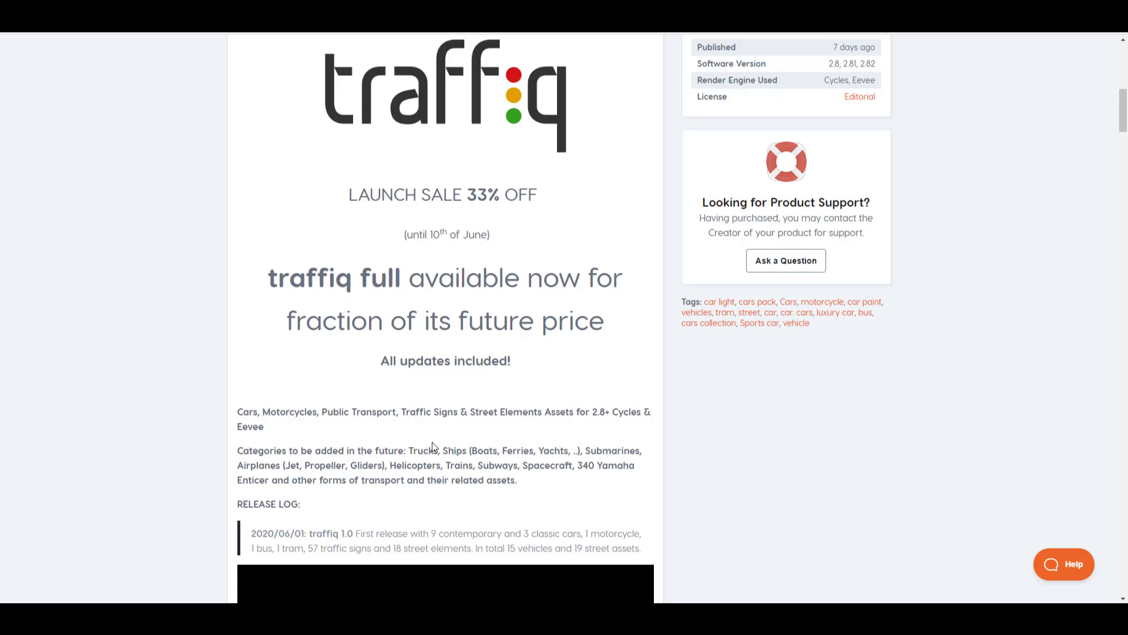
- Scroll through the Car Library Traffiq page, then orbit around the spawned Yamaha DT125
scroll(431, 442, up, 4)
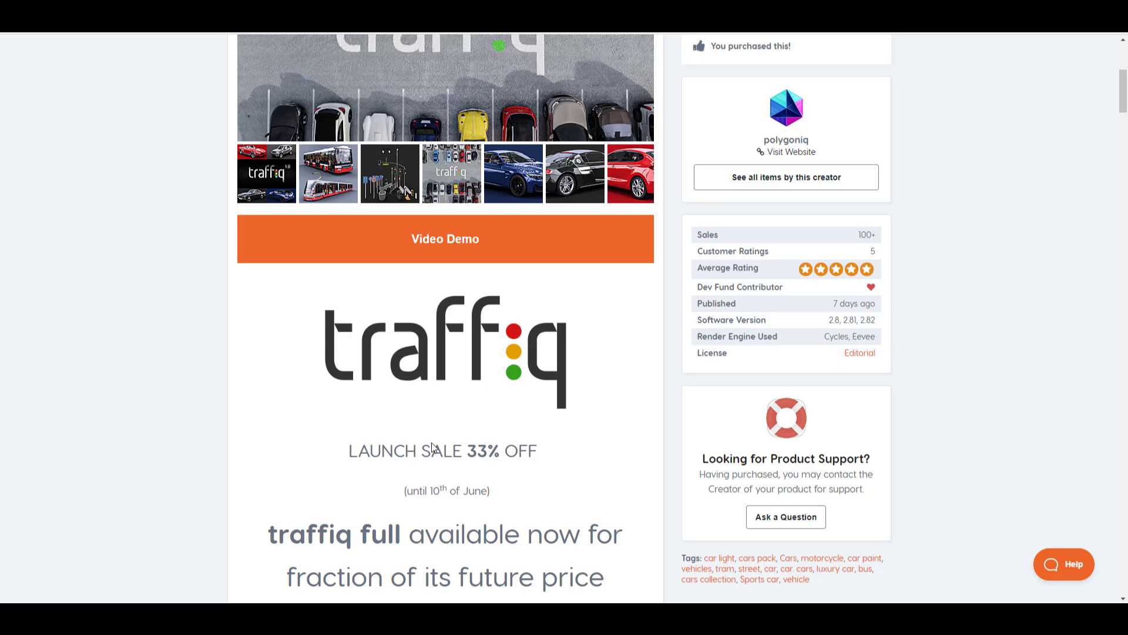
scroll(432, 447, up, 4)
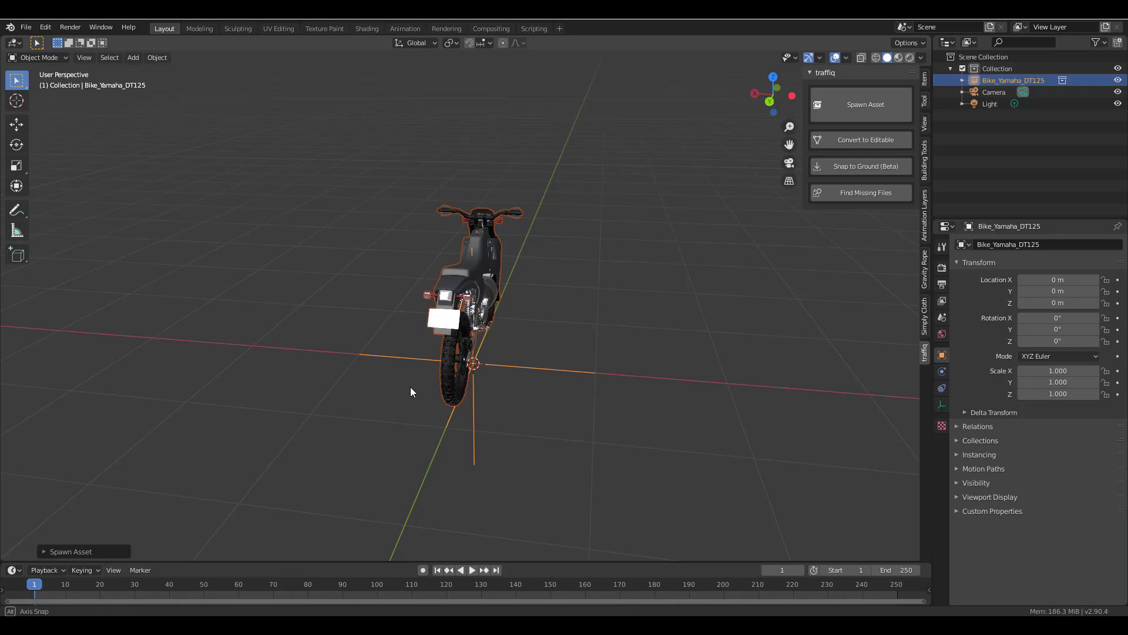
middle_drag(410, 387, 584, 407)
- Add a plane under the bike, stretch it to Y about 5.76, then scale uniformly by 2.878
click(633, 379)
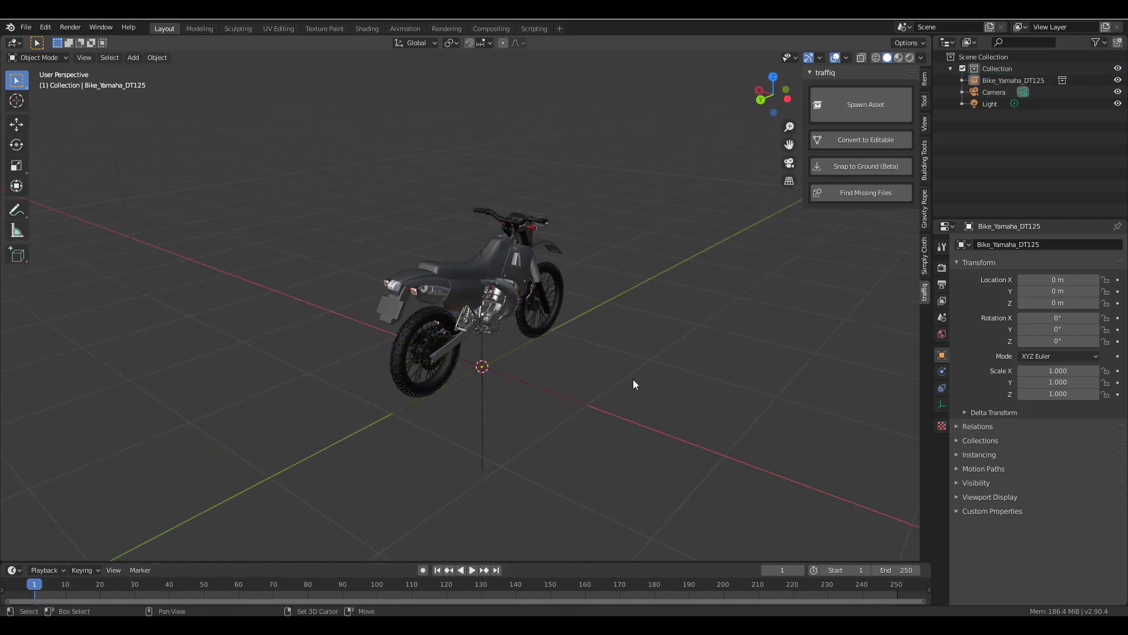
key(shift+a)
mouse_move(633, 379)
click(699, 381)
scroll(540, 406, down, 8)
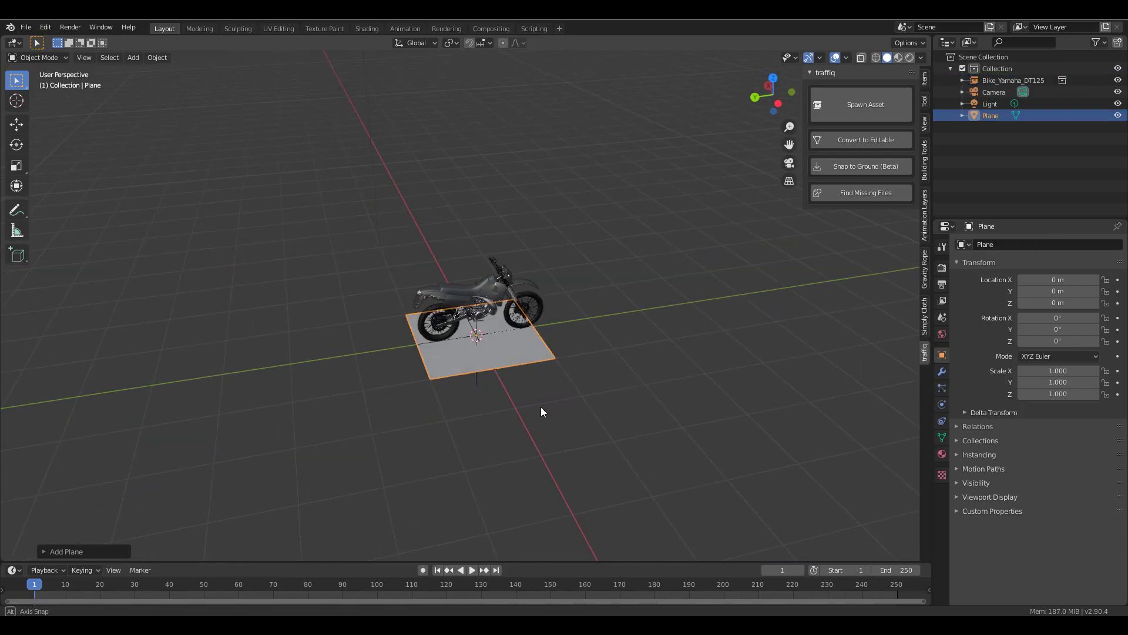
middle_drag(541, 407, 482, 295)
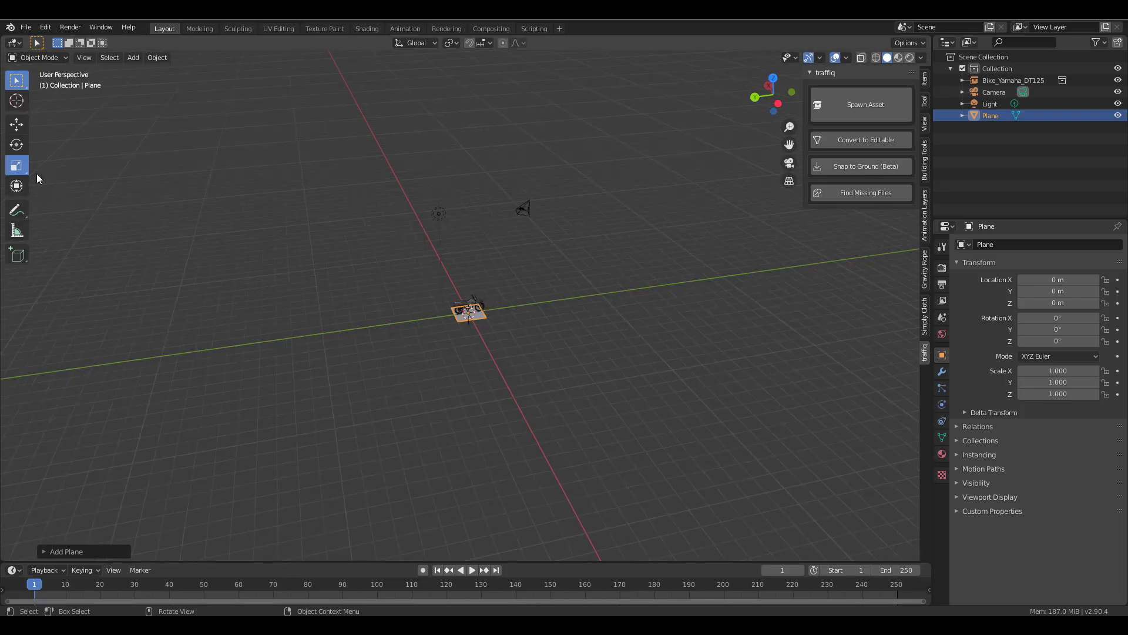
click(16, 165)
drag(421, 325, 164, 332)
middle_drag(164, 332, 630, 425)
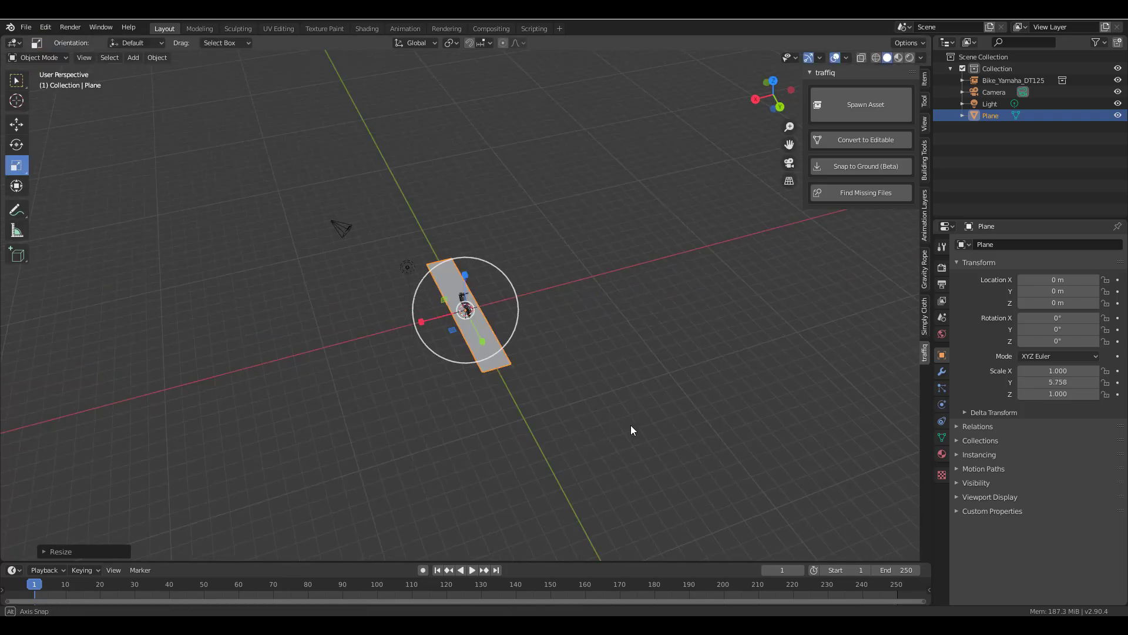
drag(431, 326, 348, 332)
- Orbit and pan back to a side view of the bike and bring up the traffiq asset spawner
click(668, 267)
middle_drag(668, 266, 551, 281)
scroll(623, 327, up, 3)
middle_drag(623, 326, 609, 315)
scroll(610, 315, up, 3)
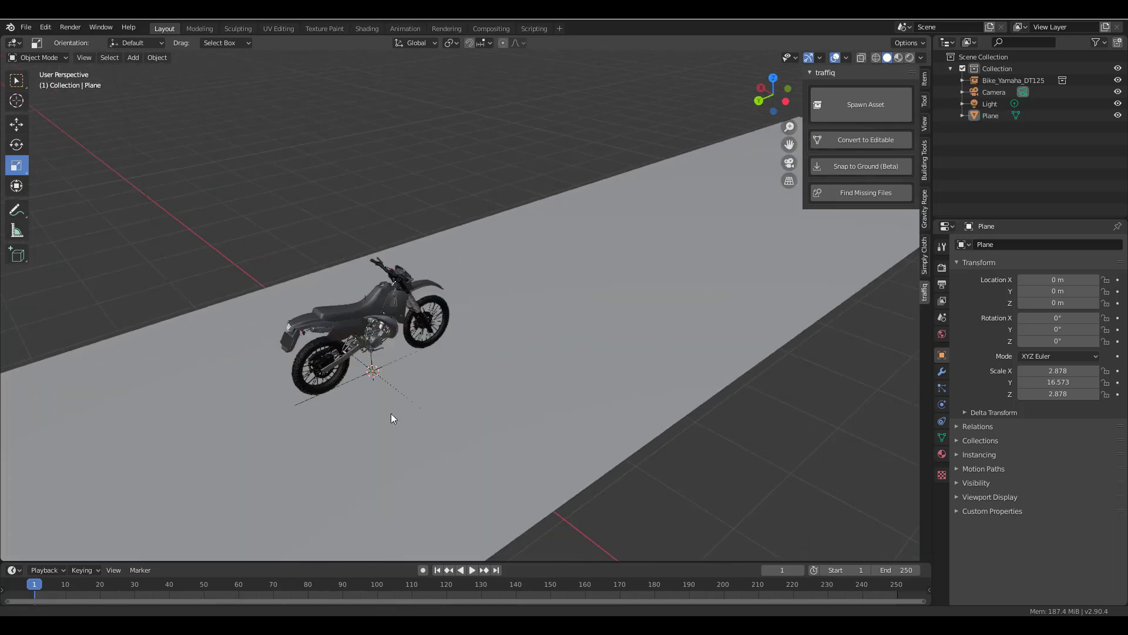
shift+middle_drag(390, 414, 290, 451)
click(844, 97)
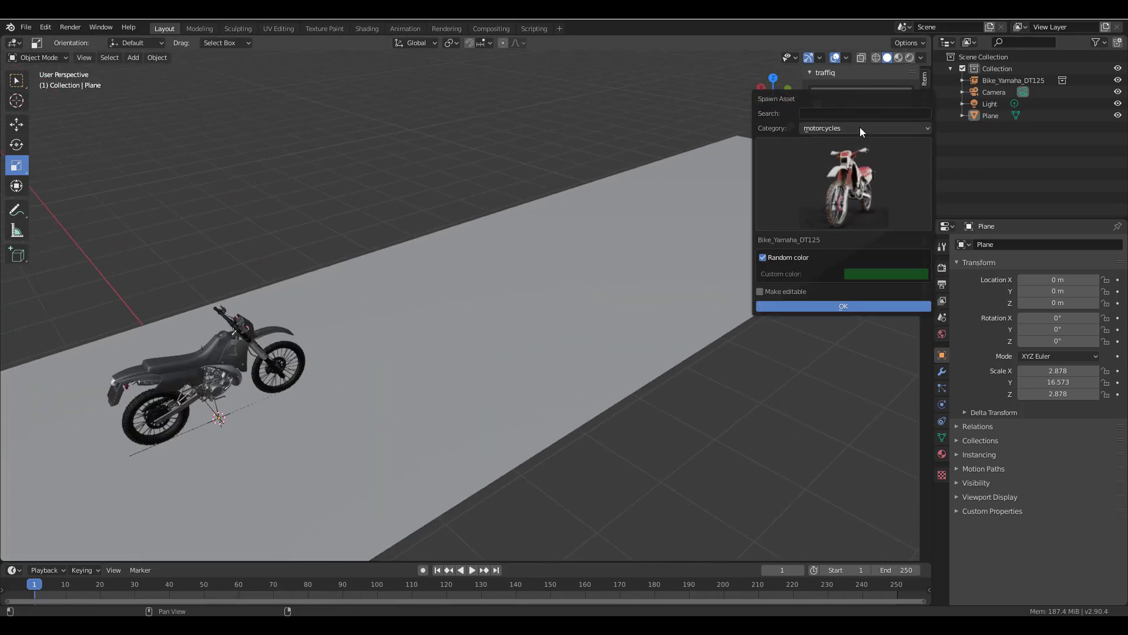
- Spawn the street sign StreetSign_Square-240cm_Direction-Left
click(859, 128)
click(830, 205)
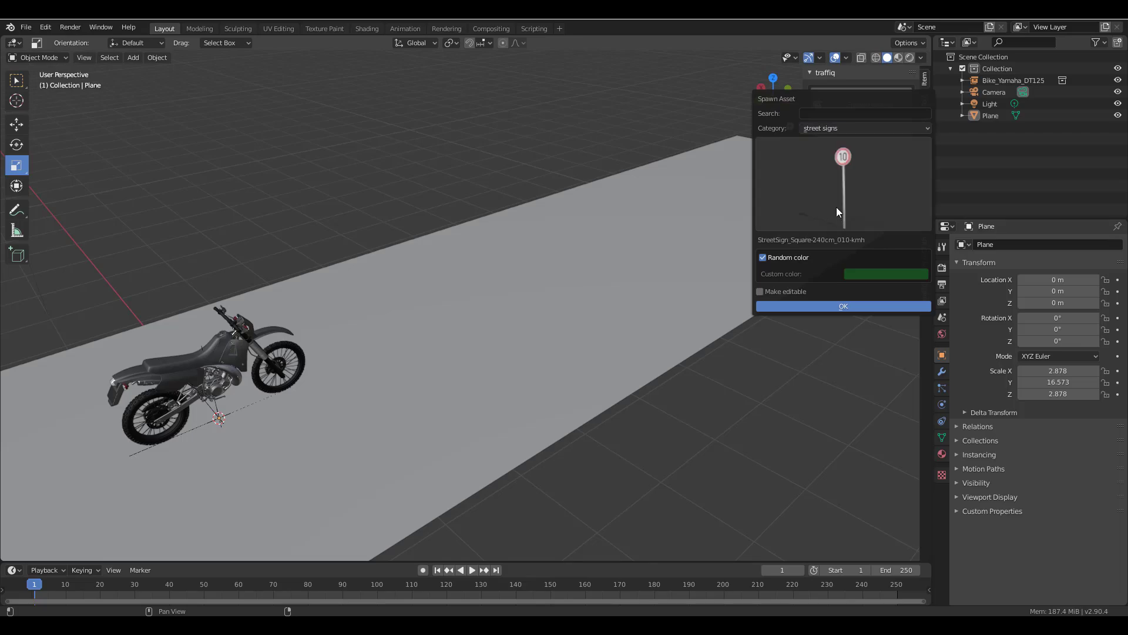
click(837, 206)
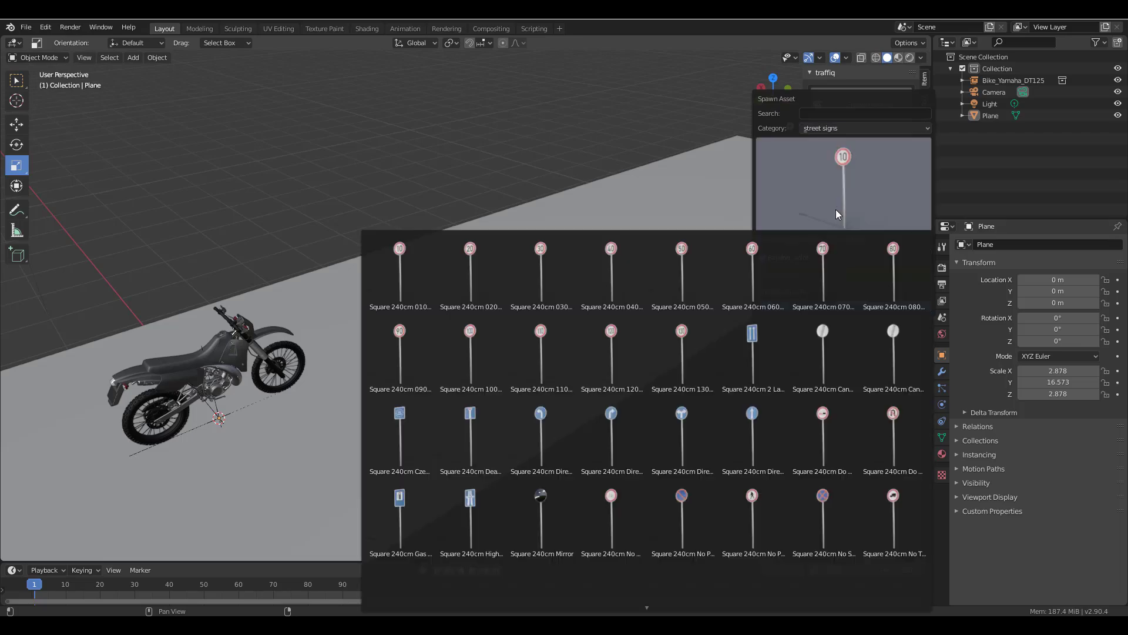
click(546, 437)
click(806, 306)
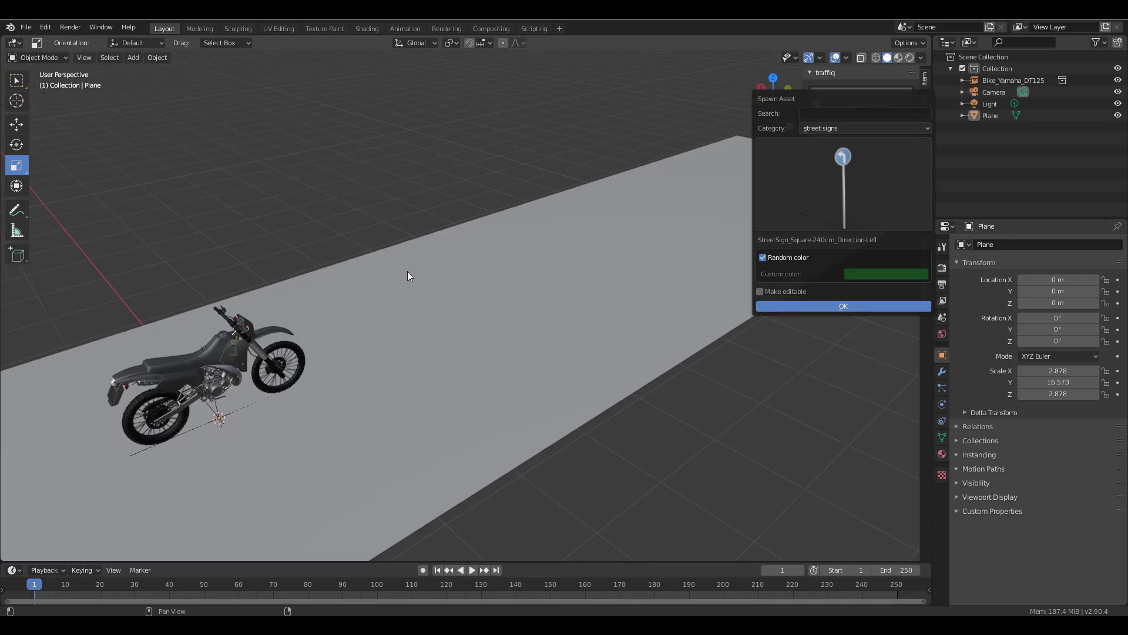
- Move the sign to X −1.7086 m, Y −1.6968 m and rotate it 127° on Z
click(16, 124)
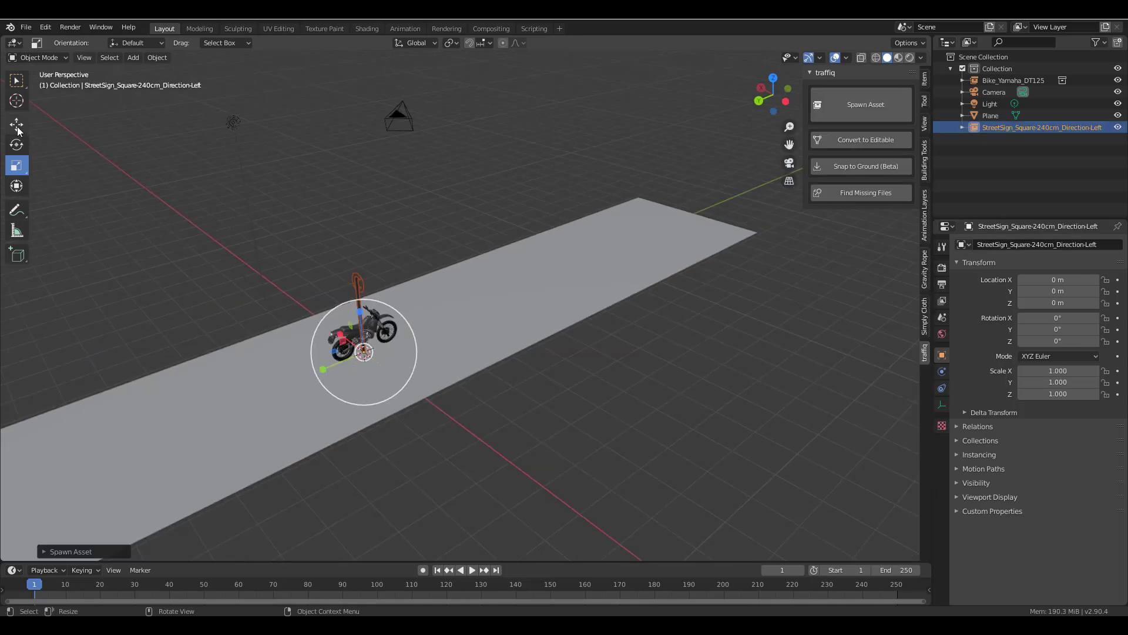
drag(326, 369, 423, 326)
middle_drag(423, 326, 405, 396)
drag(412, 386, 549, 364)
click(17, 145)
scroll(555, 268, up, 5)
middle_drag(656, 302, 605, 281)
scroll(606, 280, down, 3)
- Orbit behind the bike and give the street sign a small free move with G
click(574, 300)
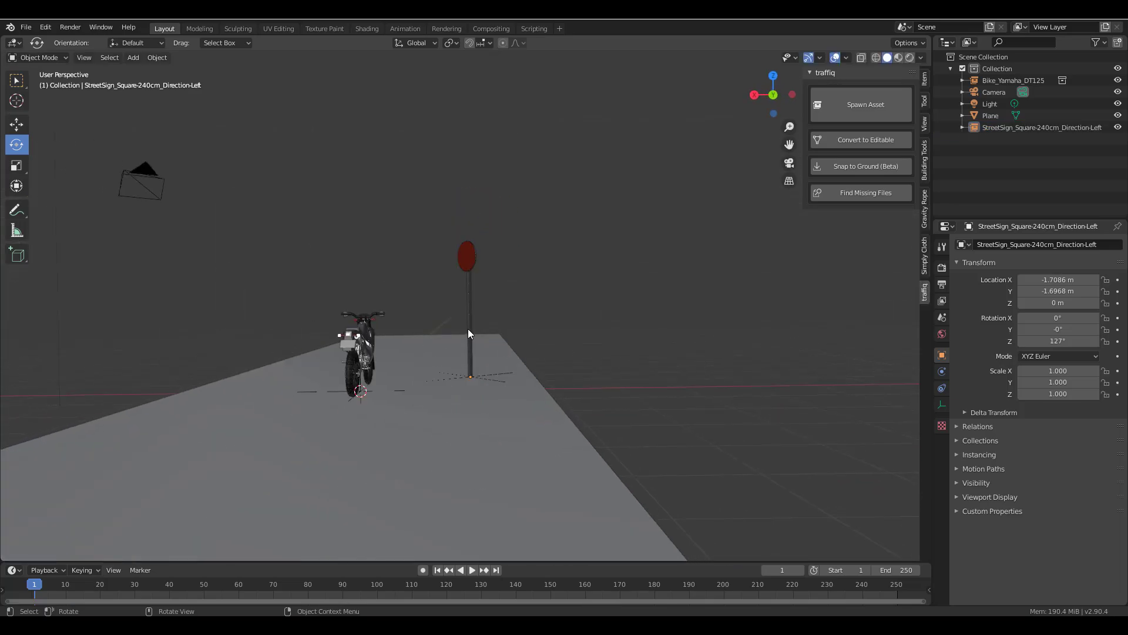
scroll(468, 329, up, 4)
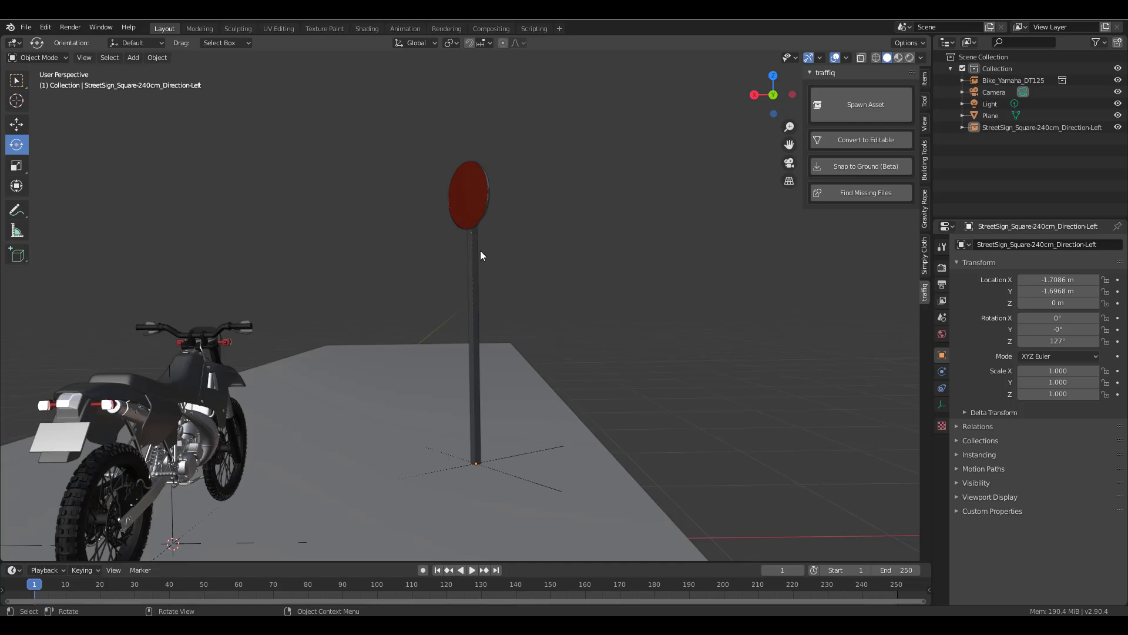
scroll(142, 399, up, 3)
scroll(141, 398, down, 3)
middle_drag(240, 419, 364, 411)
scroll(300, 395, up, 2)
scroll(362, 435, up, 5)
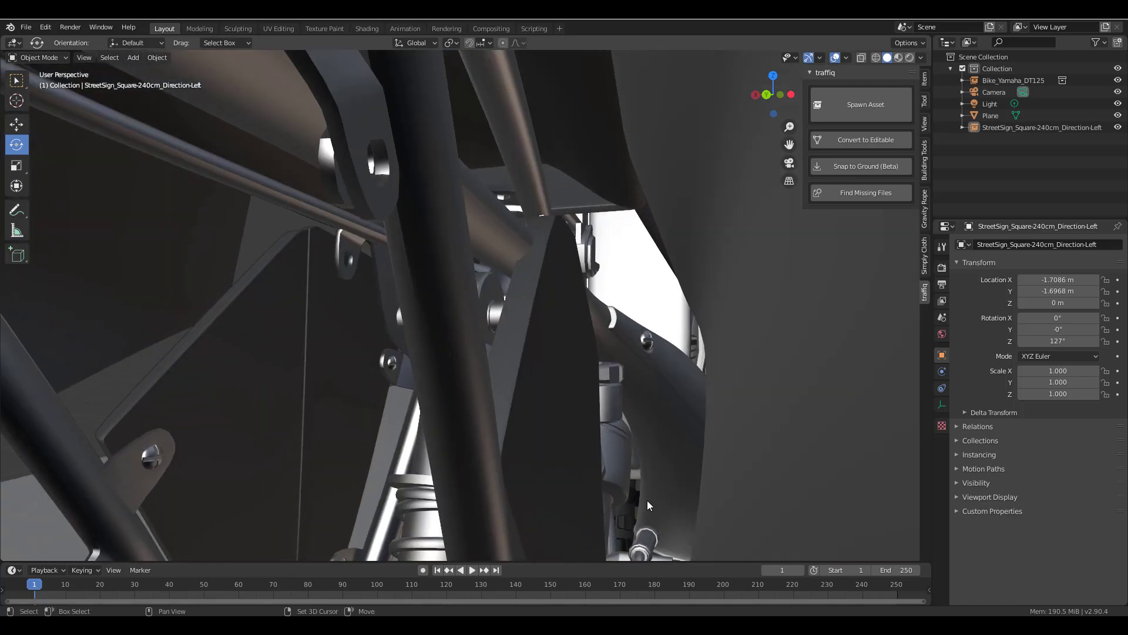
key(g)
click(465, 396)
scroll(465, 396, down, 10)
middle_drag(465, 396, 382, 359)
scroll(382, 358, up, 5)
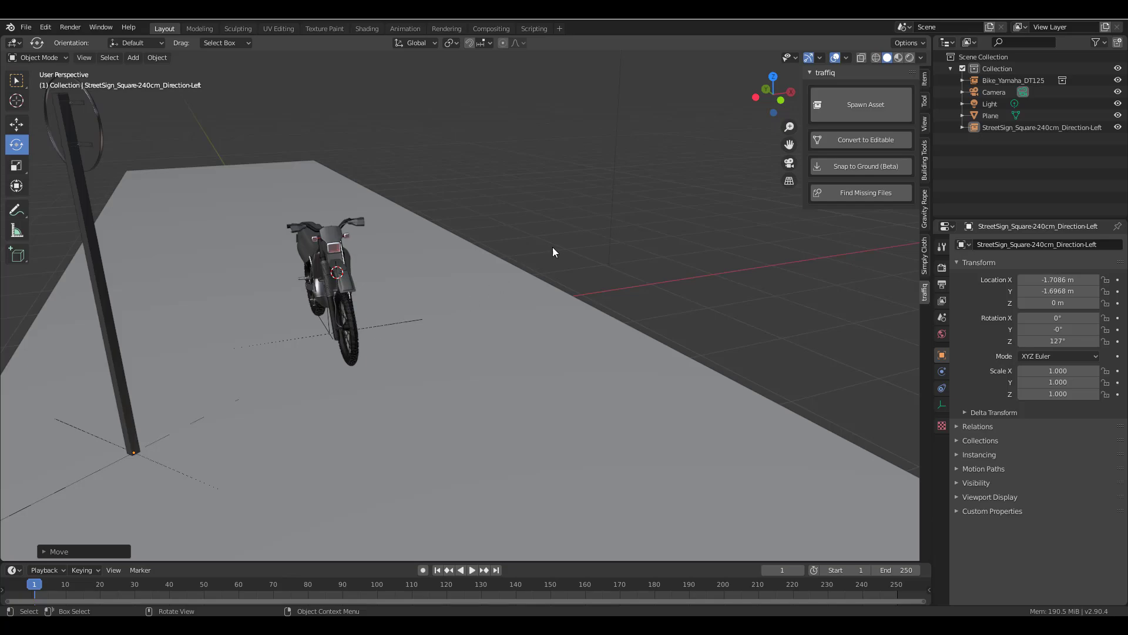
- Slide the motorbike along X to −1.3004 m beside the sign
click(329, 247)
drag(383, 326, 242, 364)
middle_drag(241, 364, 239, 361)
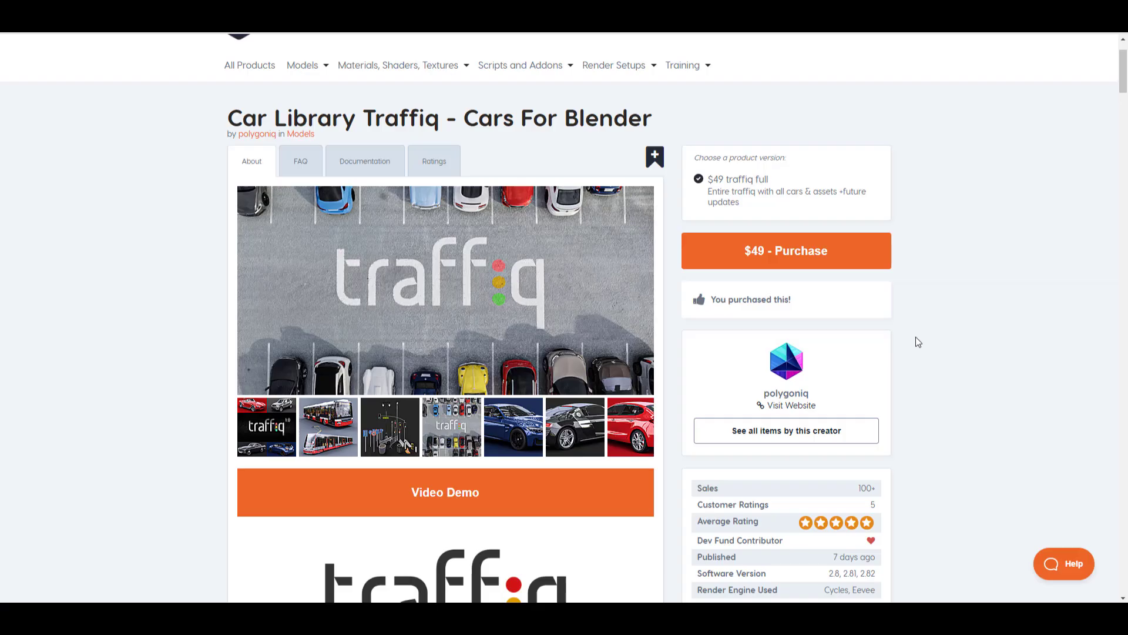
- Read past the Traffiq page's launch sale text, briefly selecting the Dev Fund Contributor line
scroll(918, 342, down, 3)
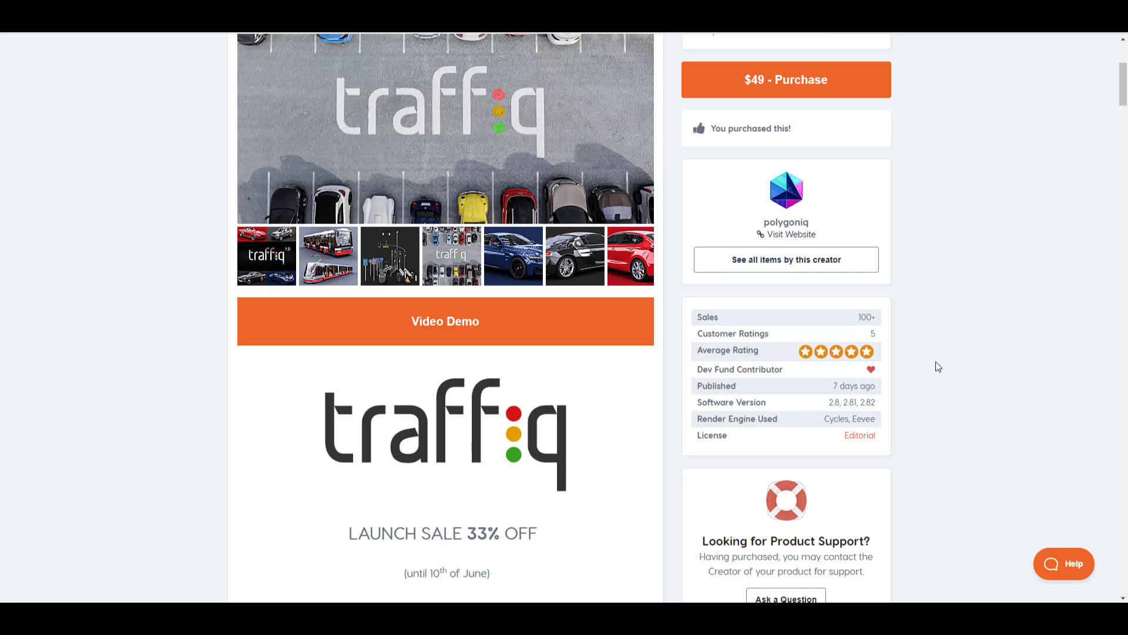
scroll(941, 373, up, 3)
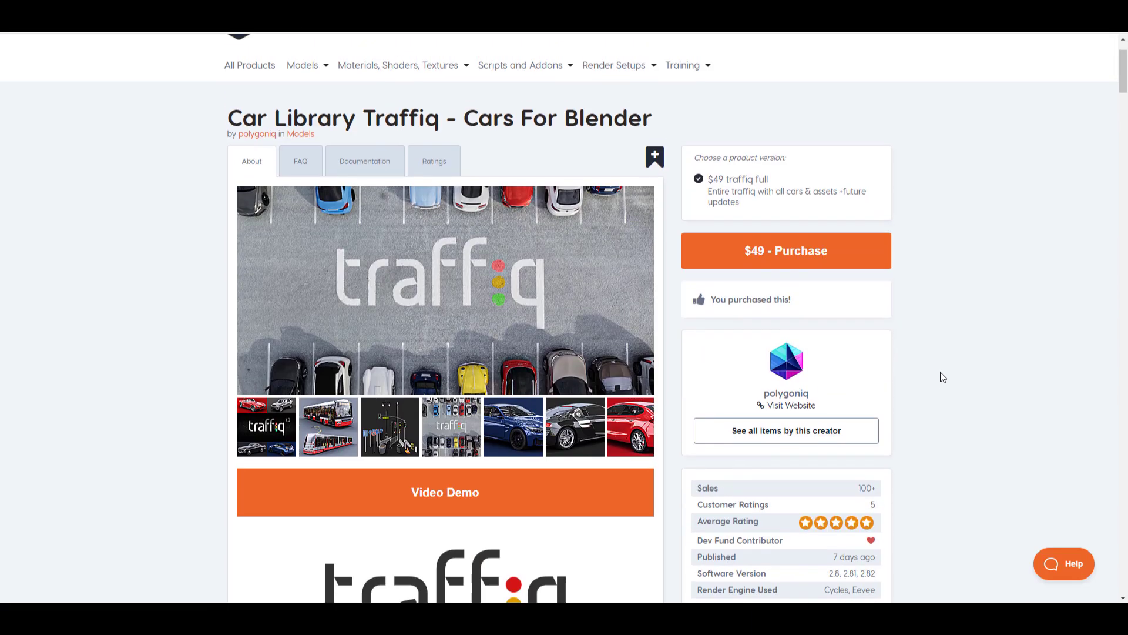
scroll(941, 373, down, 1)
scroll(941, 373, down, 3)
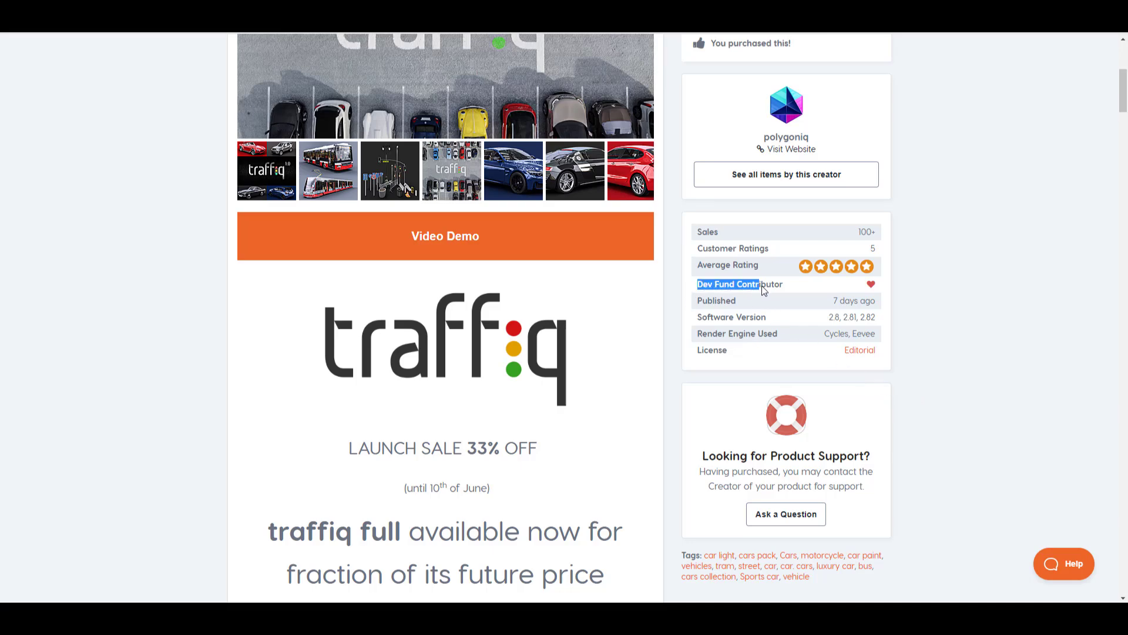
drag(761, 286, 775, 287)
scroll(672, 390, up, 4)
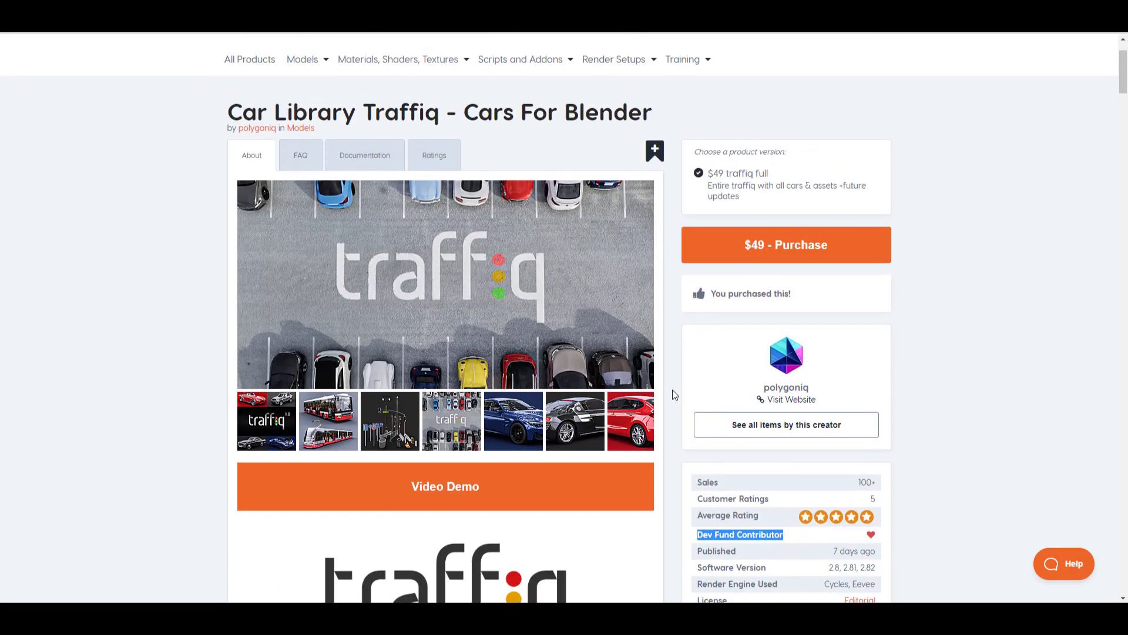
scroll(672, 390, down, 3)
click(782, 281)
- Continue down past the release log to the gallery of included cars and the Features section
scroll(774, 281, up, 5)
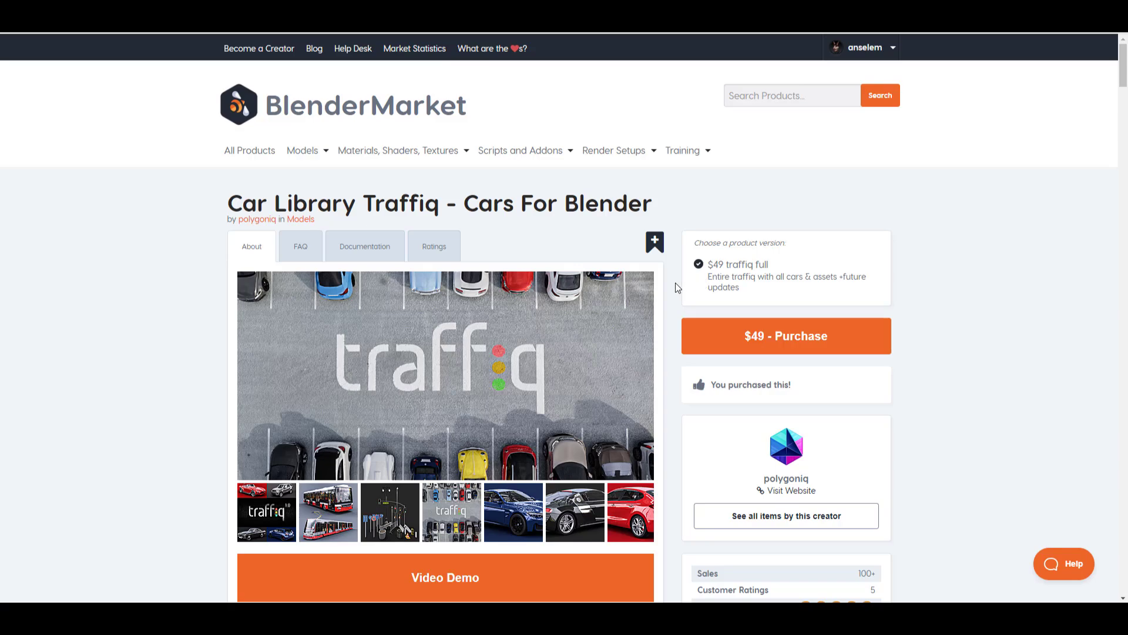
scroll(675, 283, down, 7)
scroll(675, 283, down, 3)
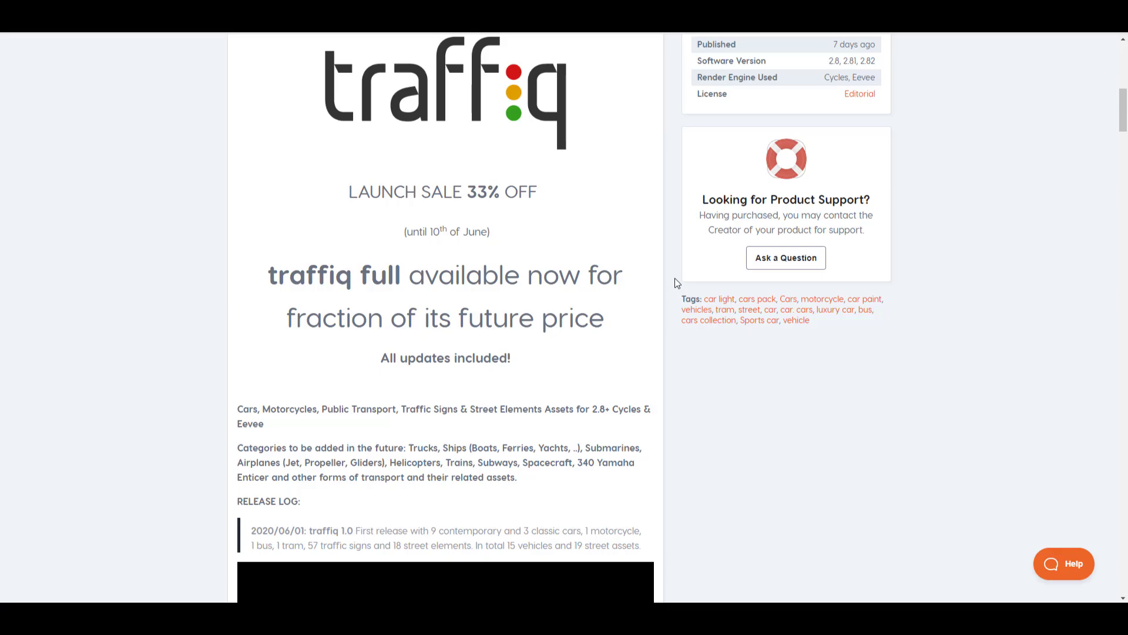
scroll(675, 282, down, 18)
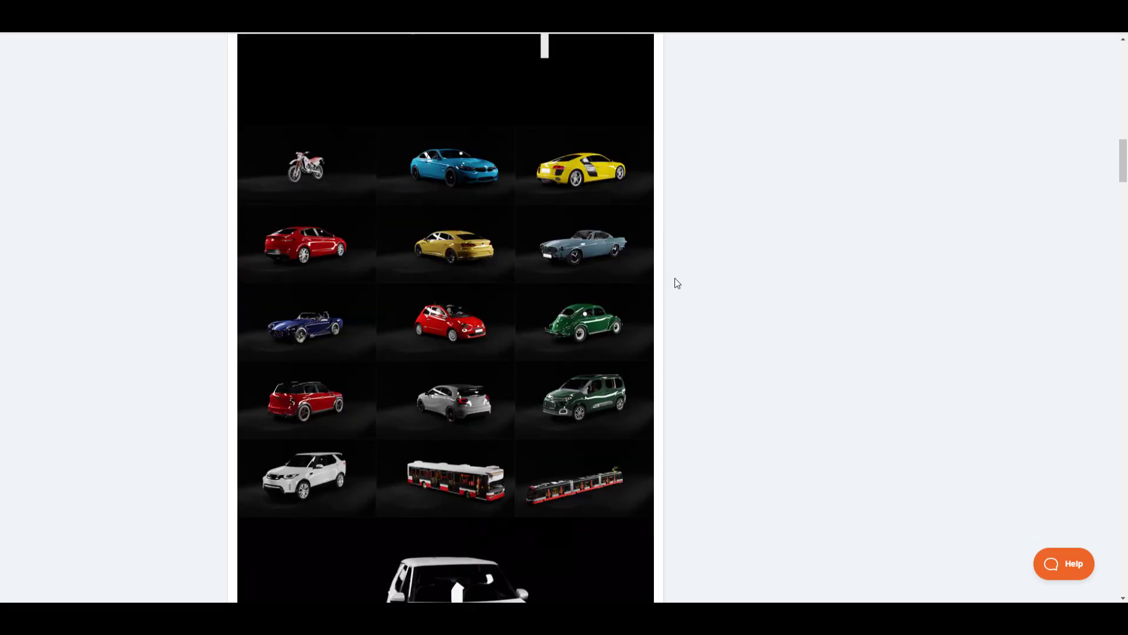
scroll(676, 282, down, 9)
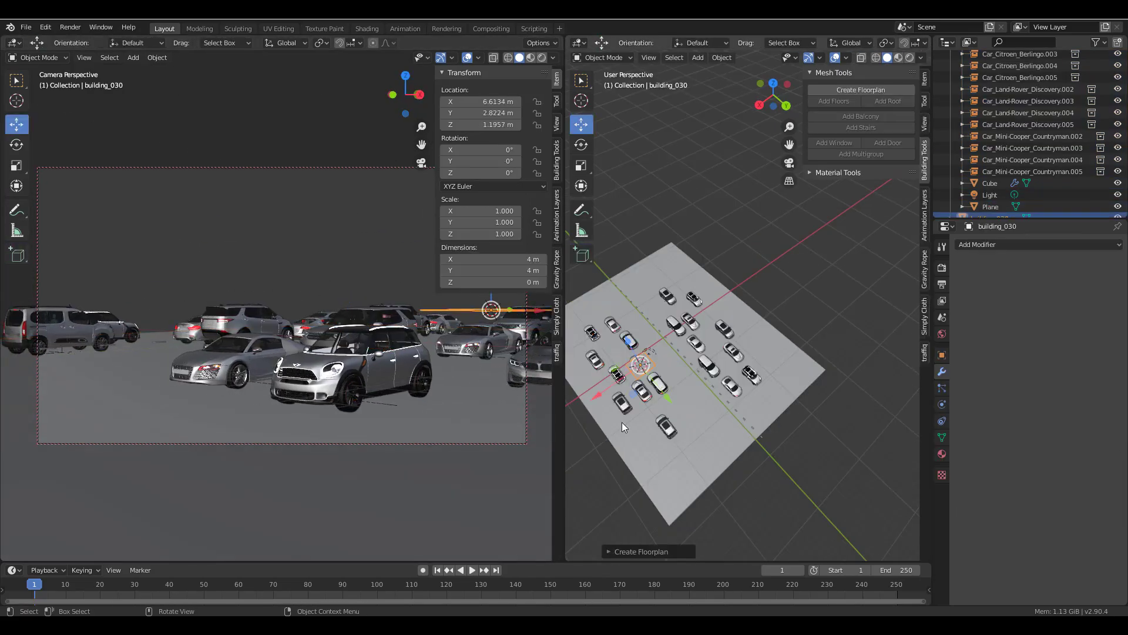
- Open the new floorplan's settings, spawn the yellow fire hydrant, and switch the render engine to Workbench
click(632, 548)
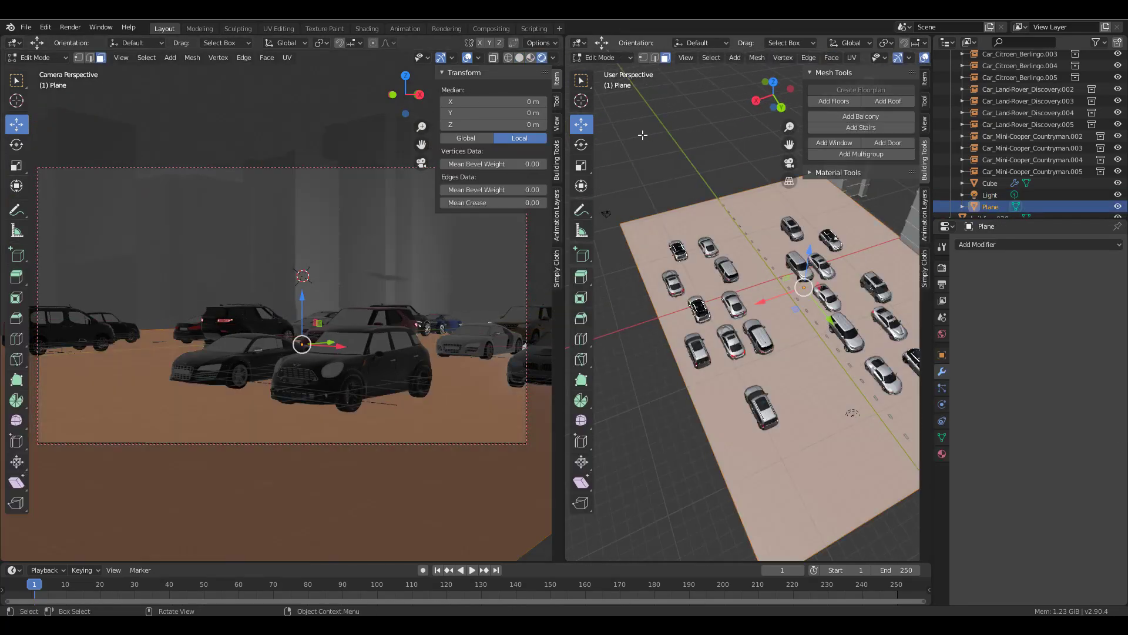
click(421, 359)
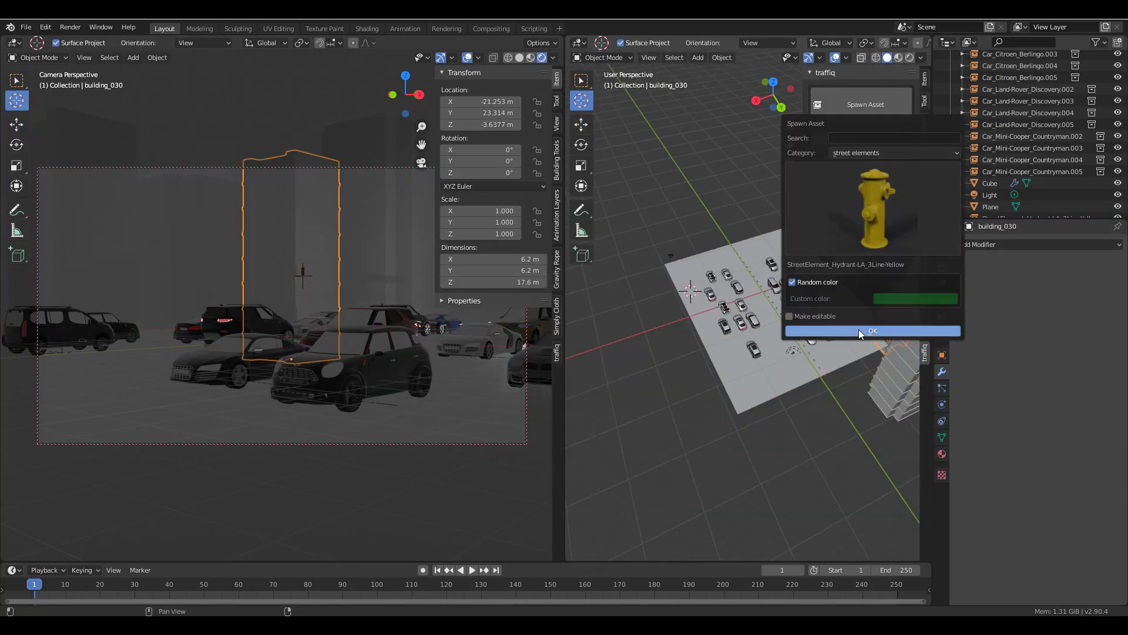
click(859, 331)
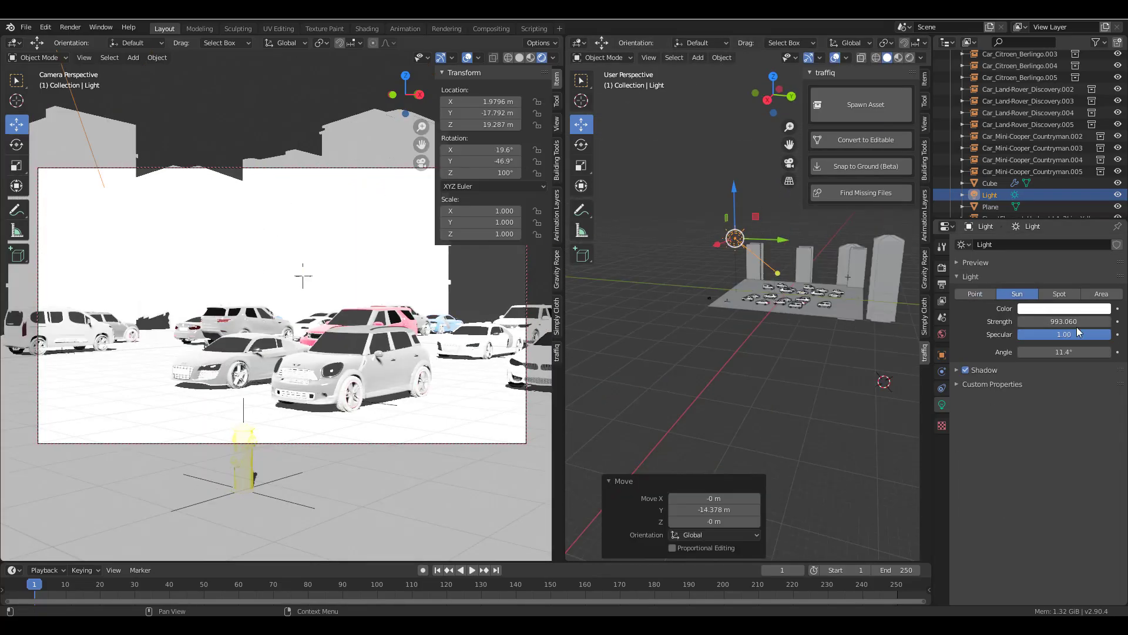
click(1073, 245)
click(1055, 271)
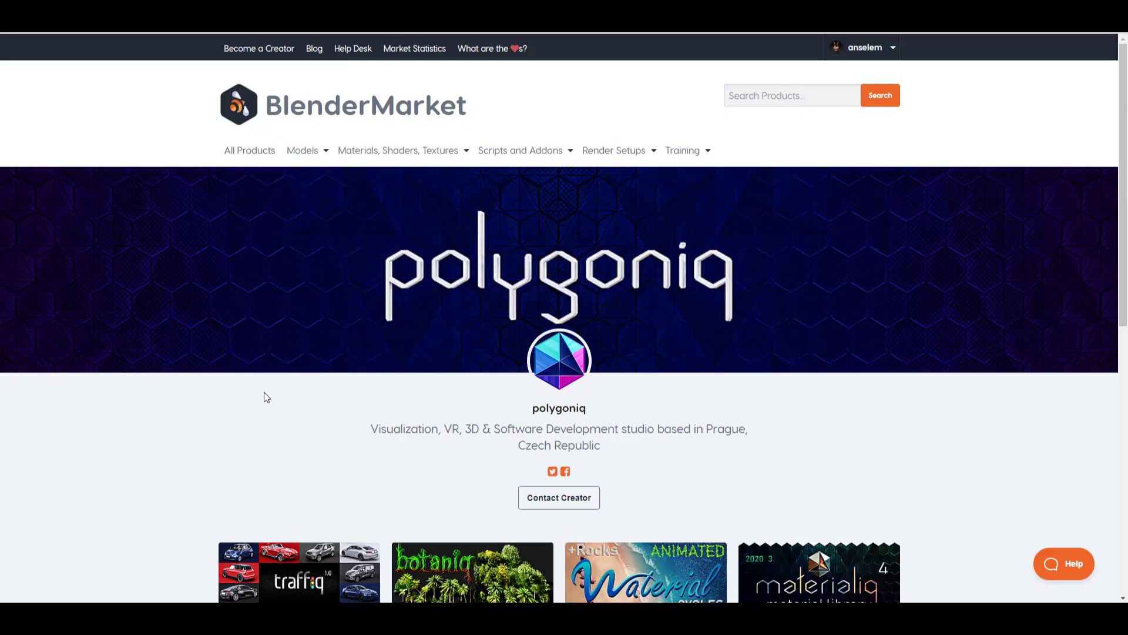
- Scroll through the Traffiq page's Features section on spawning assets and colours
scroll(294, 394, down, 8)
scroll(347, 411, up, 2)
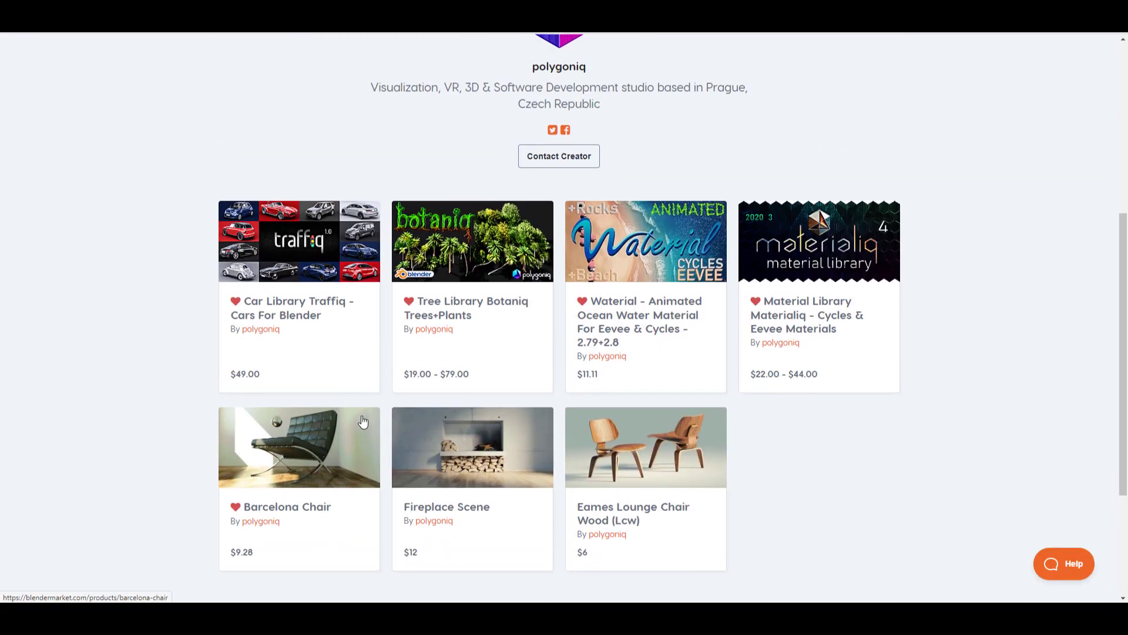